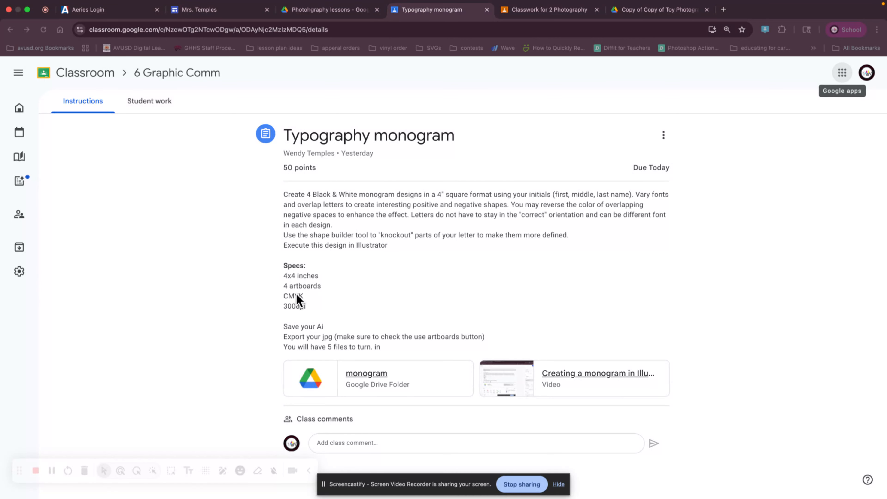
# Step: Open the assignment's monogram folder in Google Drive and preview the example image img455.jpg, returning to the folder
pyautogui.click(350, 375)
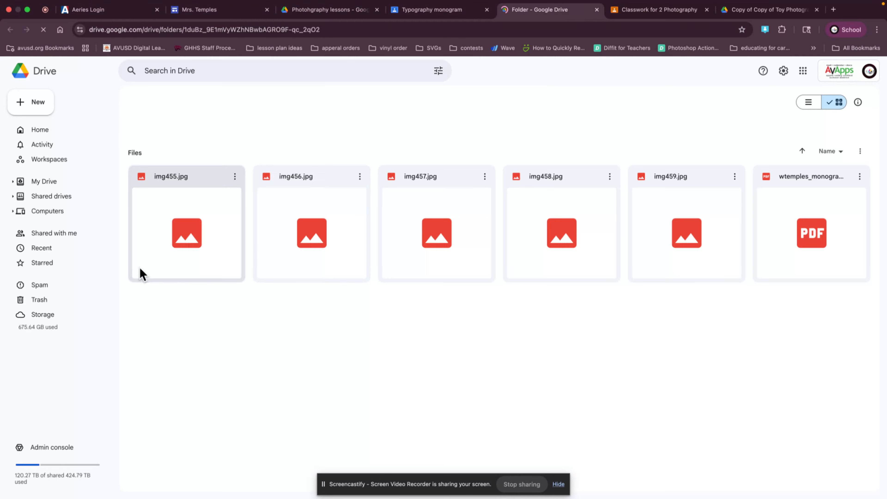
pyautogui.doubleClick(186, 245)
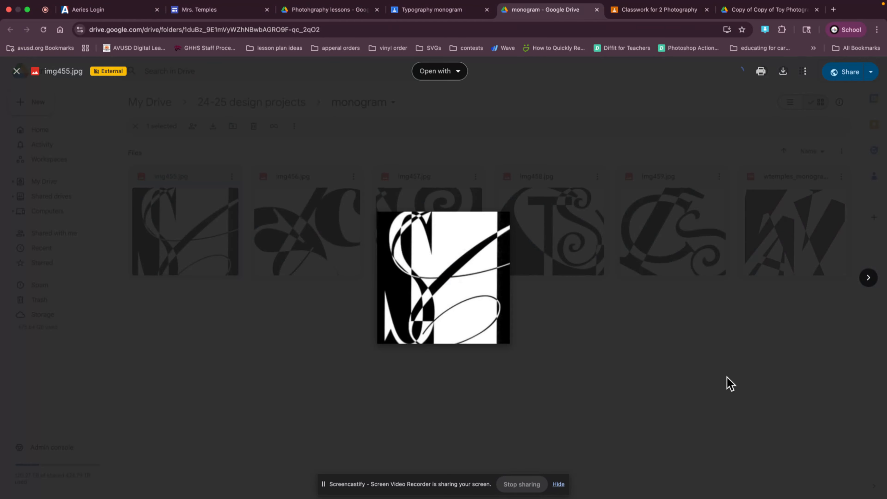
pyautogui.click(617, 337)
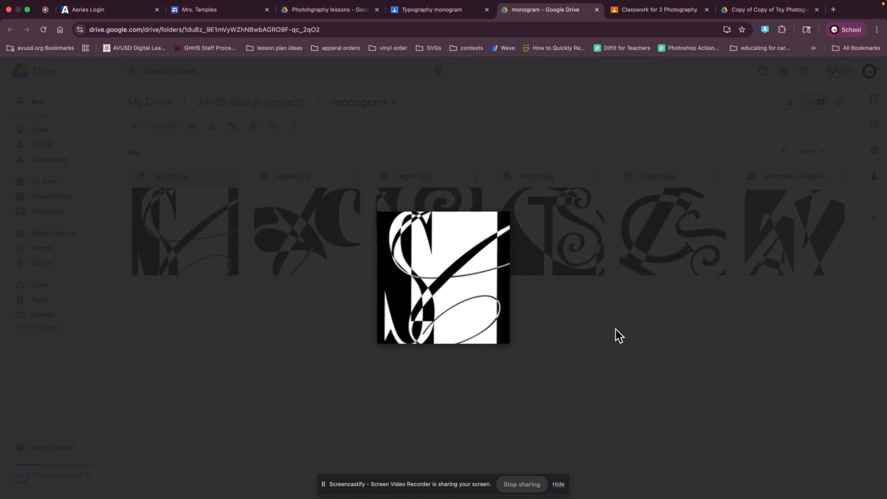
pyautogui.click(517, 389)
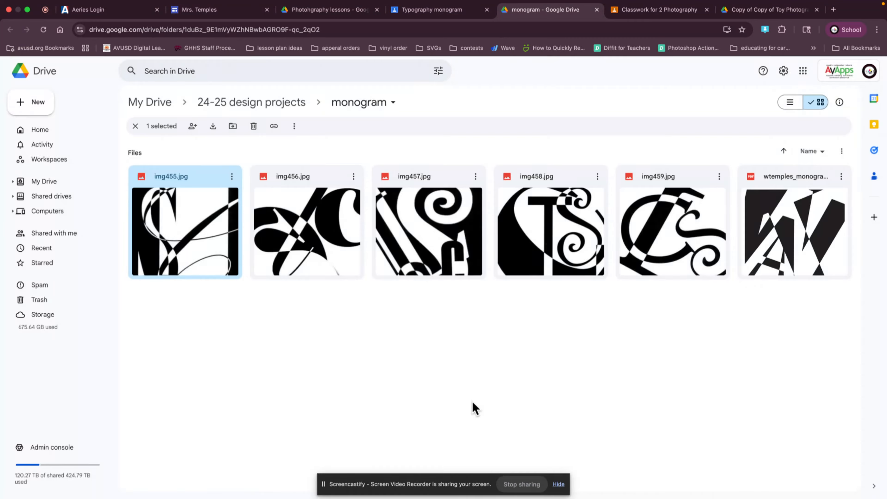
# Step: Switch to Illustrator and open the new document setup
pyautogui.moveTo(489, 498)
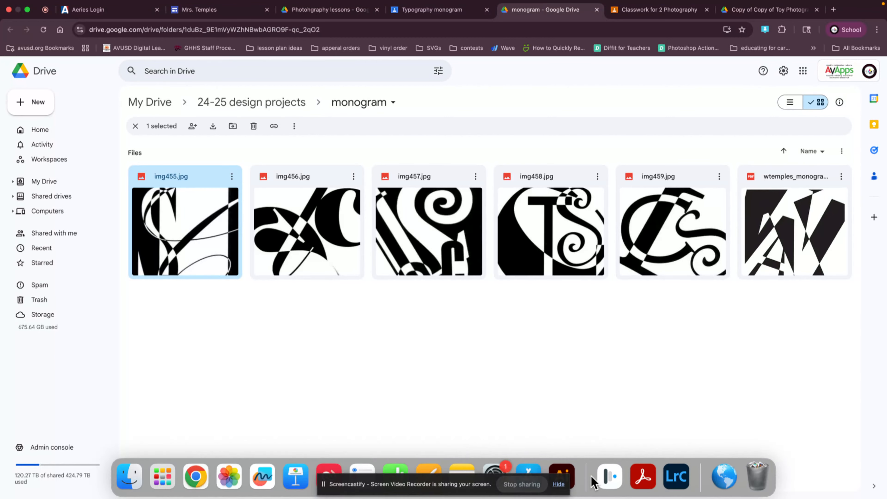
pyautogui.click(571, 477)
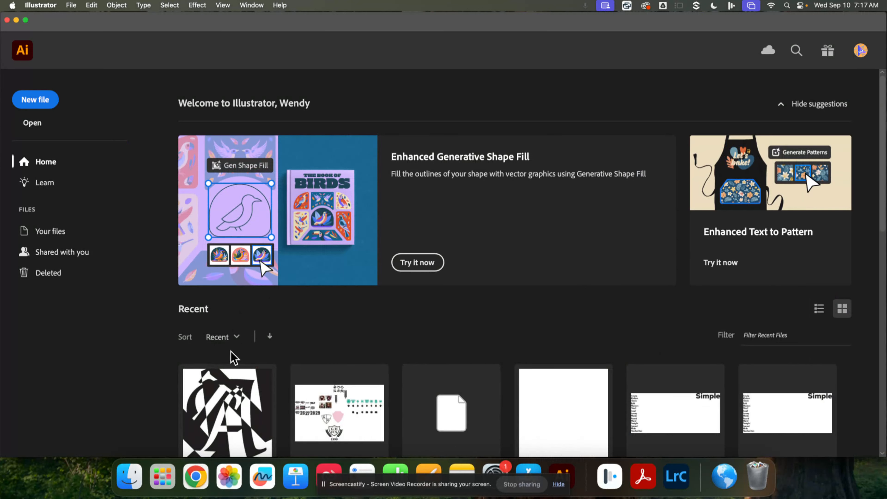
pyautogui.click(16, 102)
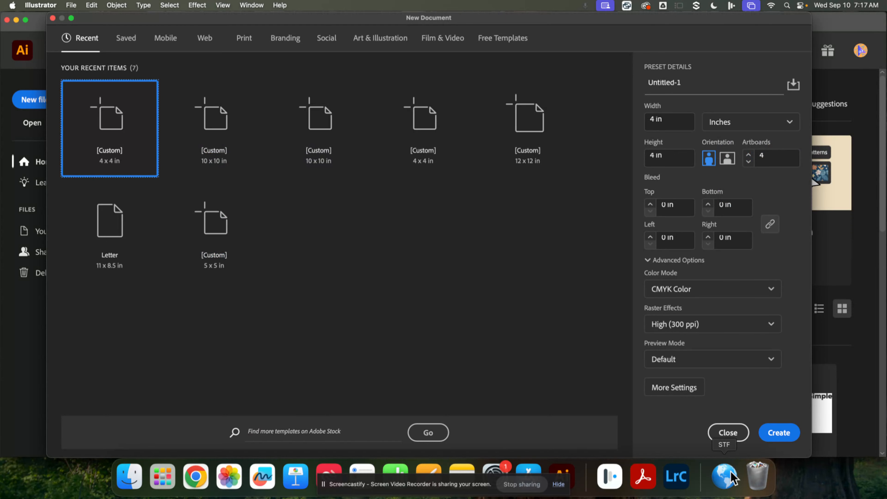
pyautogui.click(722, 435)
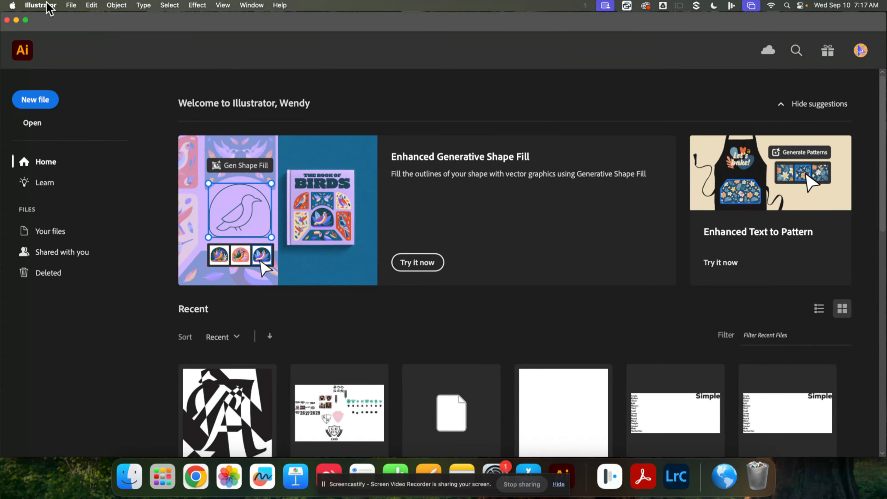
pyautogui.click(72, 6)
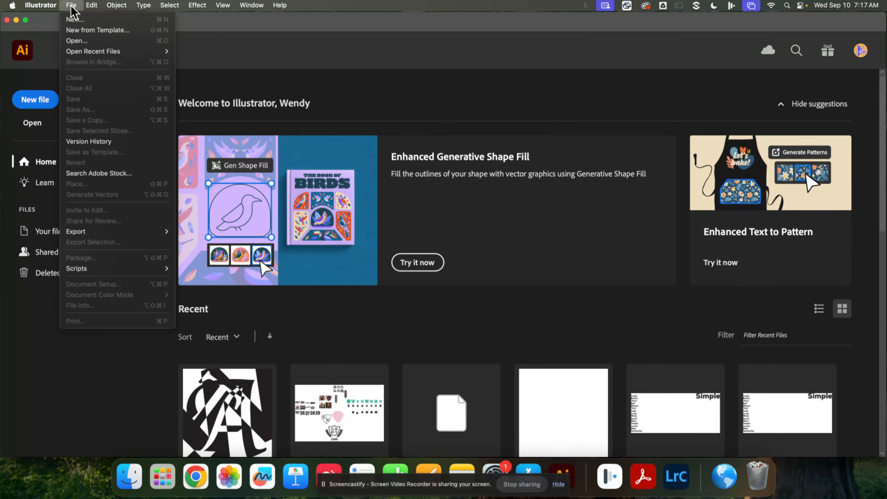
pyautogui.click(78, 22)
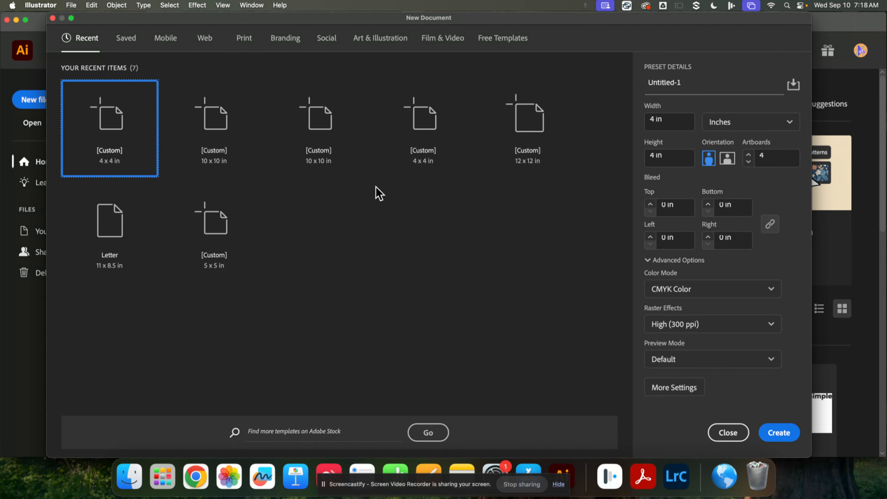
# Step: Choose the Print document category and name the document with the author's first initial and surname followed by "_monogram"
pyautogui.click(244, 39)
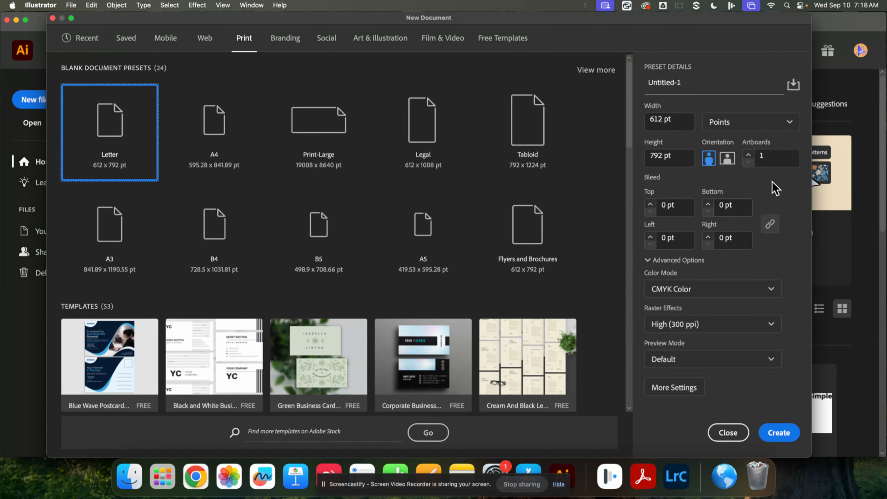
pyautogui.moveTo(681, 82); pyautogui.dragTo(594, 70)
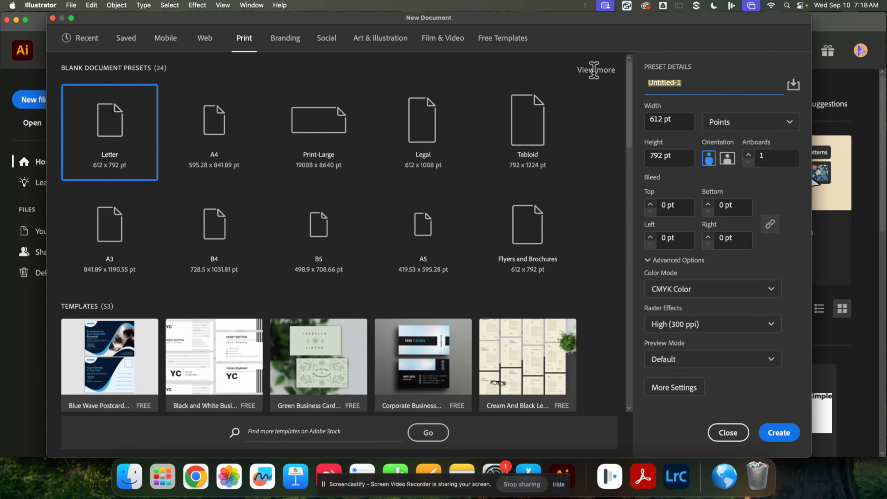
pyautogui.write('wtemples_monogram')
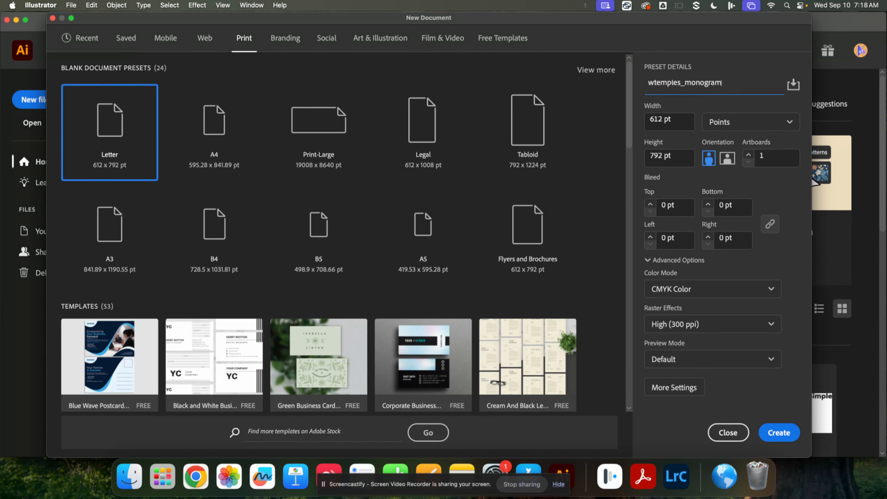
# Step: Set the document units to inches and the size to 4 in wide by 4 in high
pyautogui.click(758, 123)
pyautogui.click(759, 200)
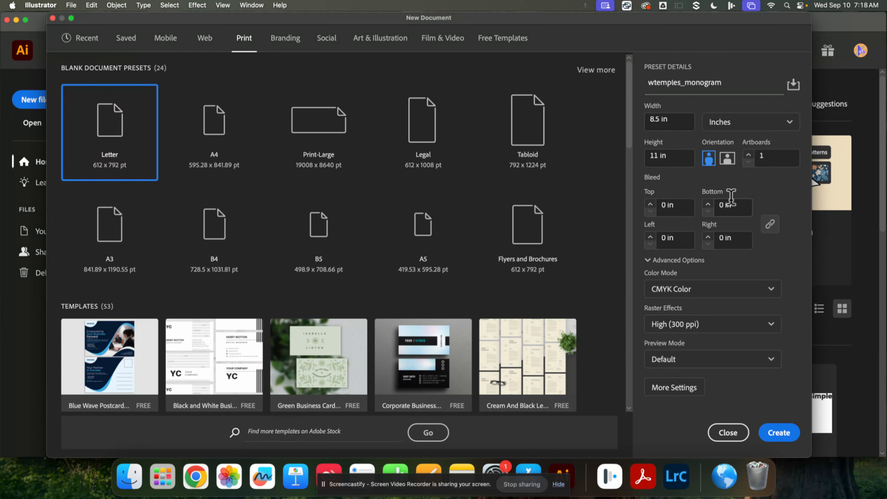
pyautogui.click(665, 122)
pyautogui.write('4')
pyautogui.click(678, 158)
pyautogui.write('4')
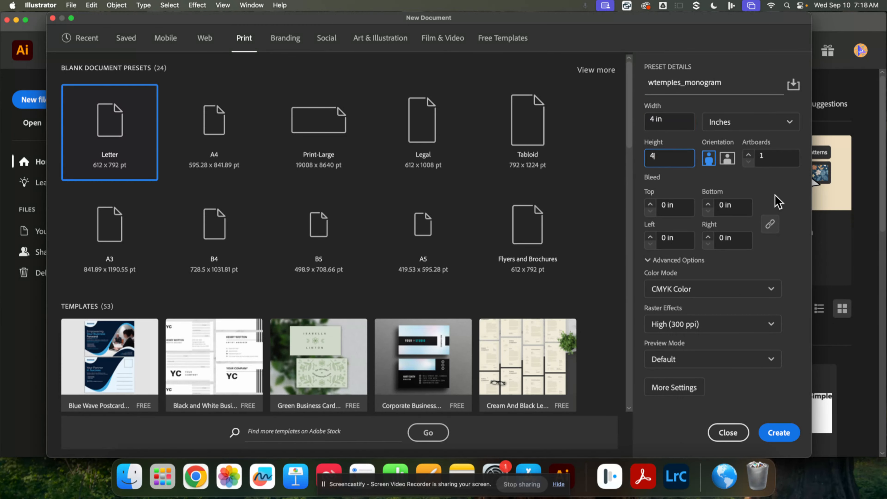
# Step: Set the number of artboards to 4 and create the document
pyautogui.click(771, 157)
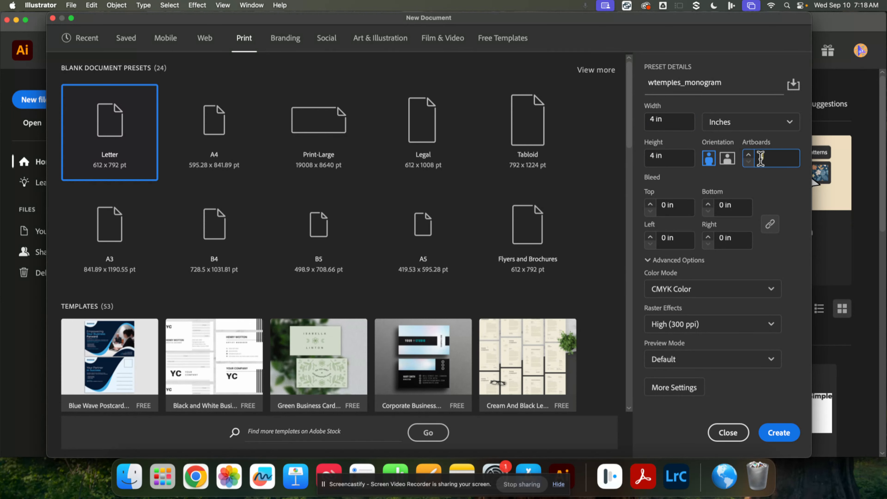
pyautogui.click(749, 155)
pyautogui.click(749, 155)
pyautogui.click(748, 156)
pyautogui.click(776, 437)
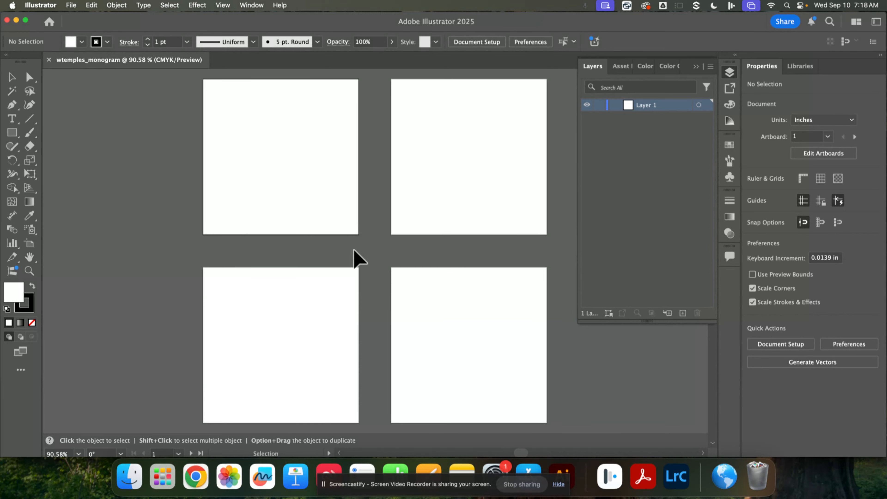
# Step: Activate the Artboard tool and select Artboard 2, followed by Artboard 1
pyautogui.click(30, 244)
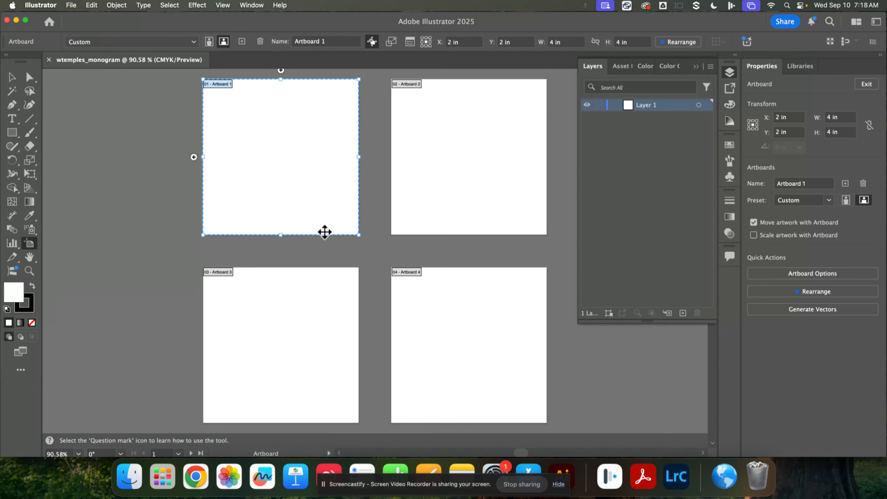
pyautogui.click(497, 167)
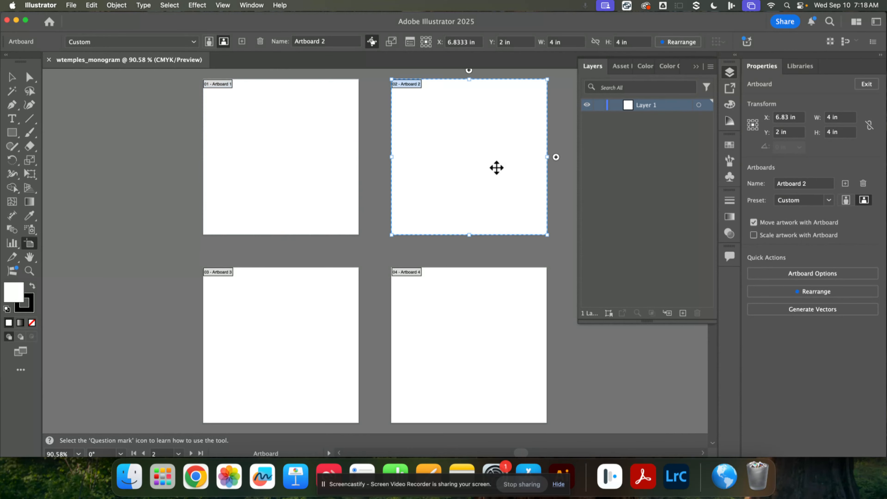
pyautogui.click(257, 169)
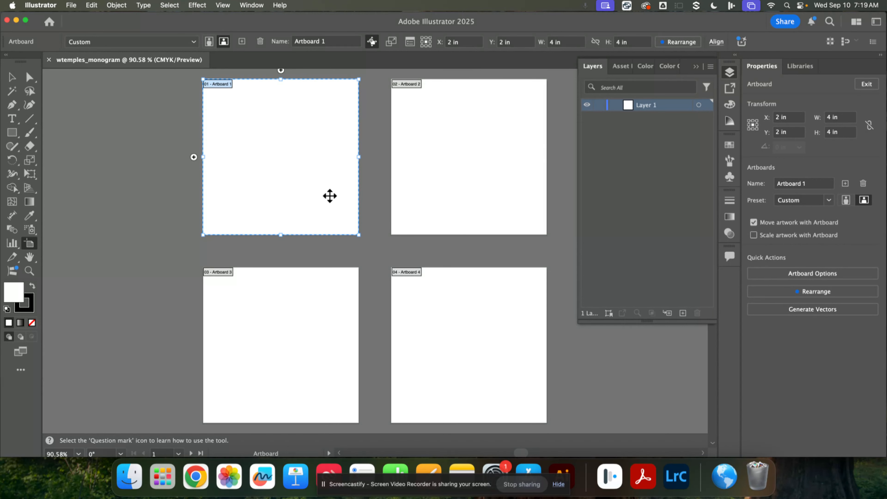
# Step: Try adding a fifth artboard to the right of Artboard 2, undoing each addition
pyautogui.moveTo(475, 172); pyautogui.dragTo(365, 189)
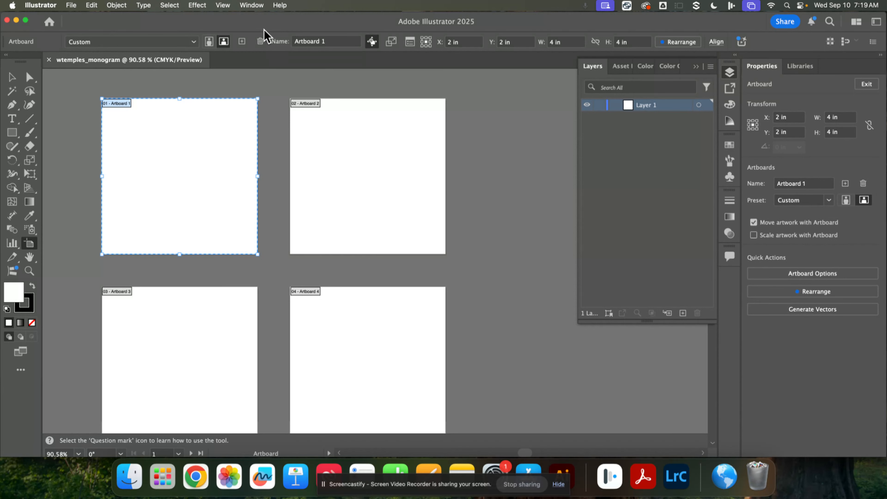
pyautogui.click(242, 43)
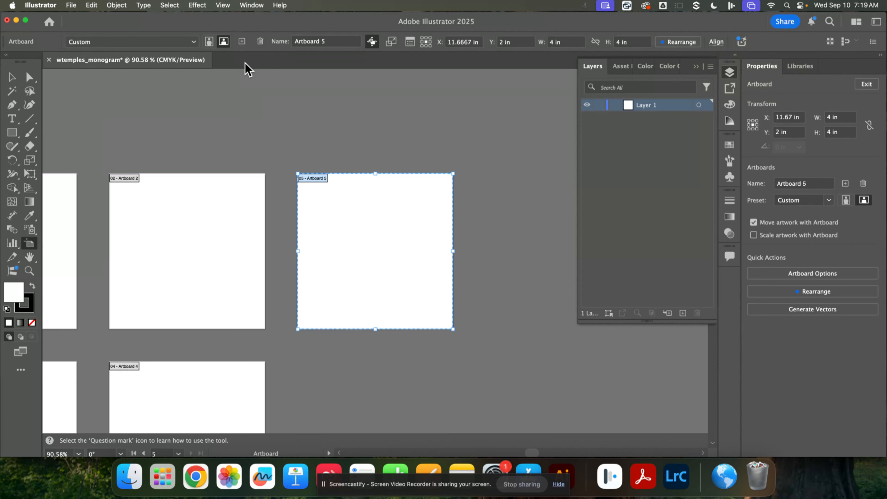
pyautogui.press('super+z')
pyautogui.moveTo(230, 255); pyautogui.dragTo(374, 203)
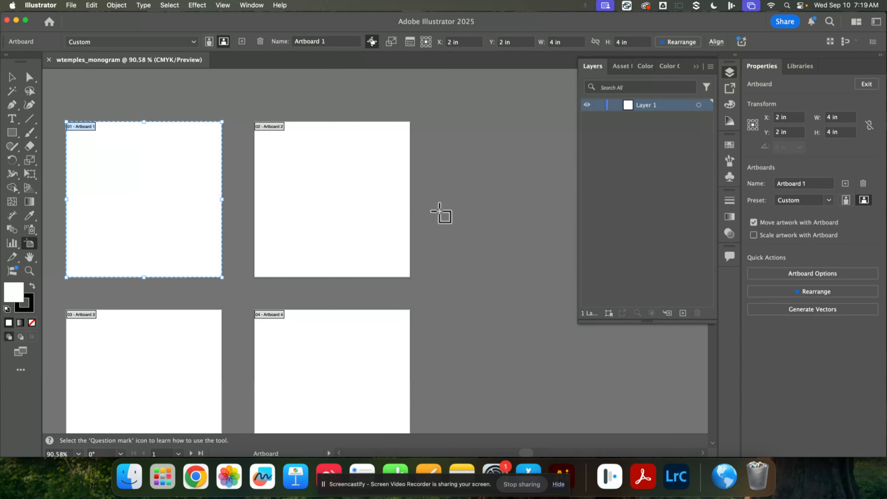
pyautogui.click(419, 200)
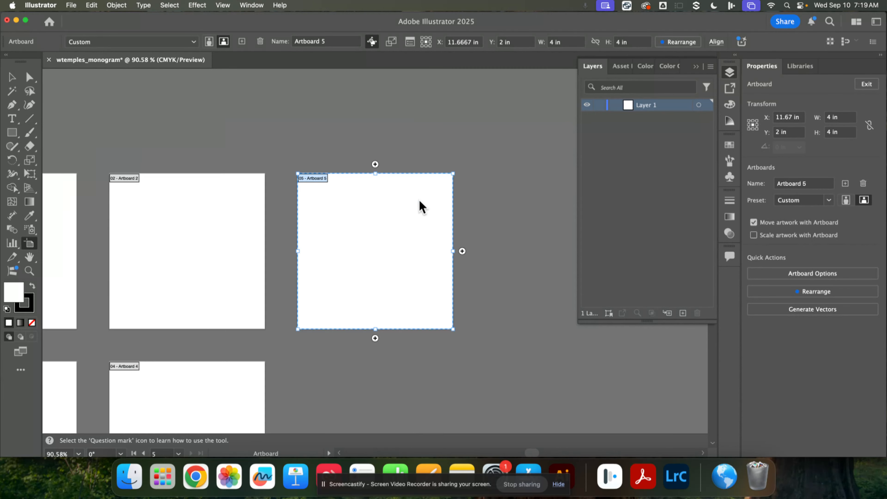
pyautogui.press('super+z')
pyautogui.moveTo(311, 235); pyautogui.dragTo(507, 149)
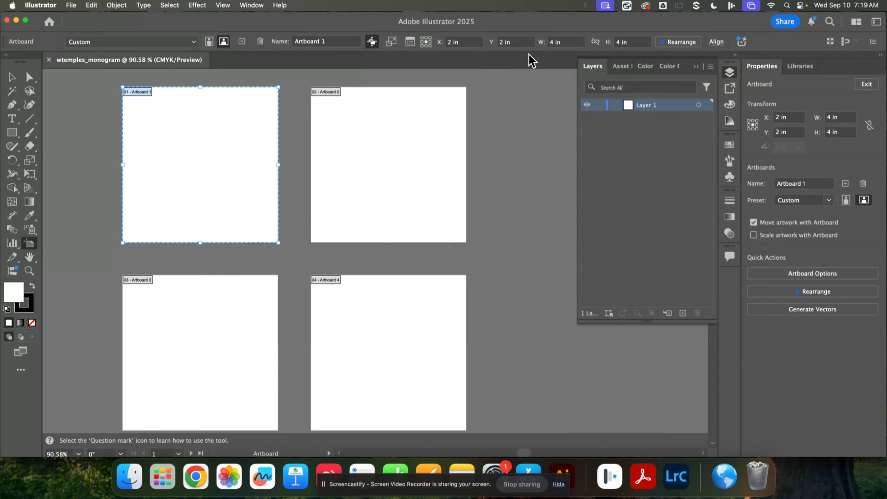
# Step: Rearrange the four artboards in two columns with the spacing set to 0.5 in
pyautogui.click(557, 42)
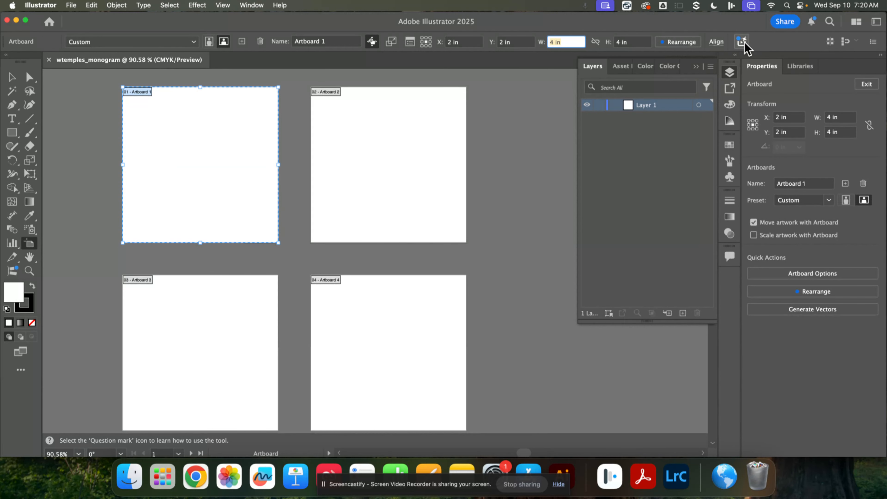
pyautogui.moveTo(744, 44)
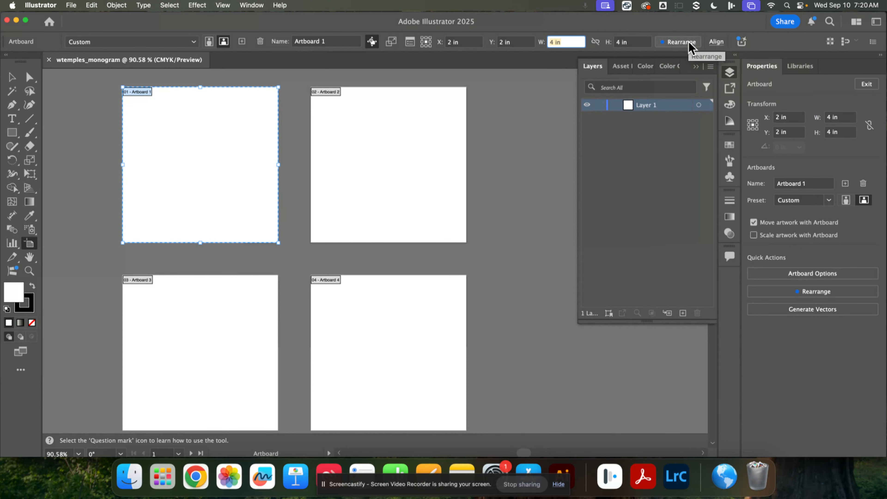
pyautogui.click(682, 42)
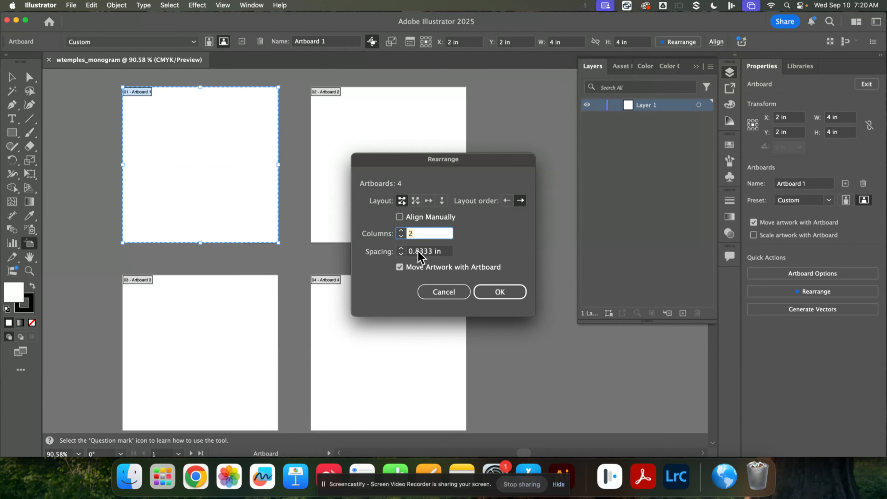
pyautogui.click(401, 255)
pyautogui.click(401, 255)
pyautogui.click(401, 255)
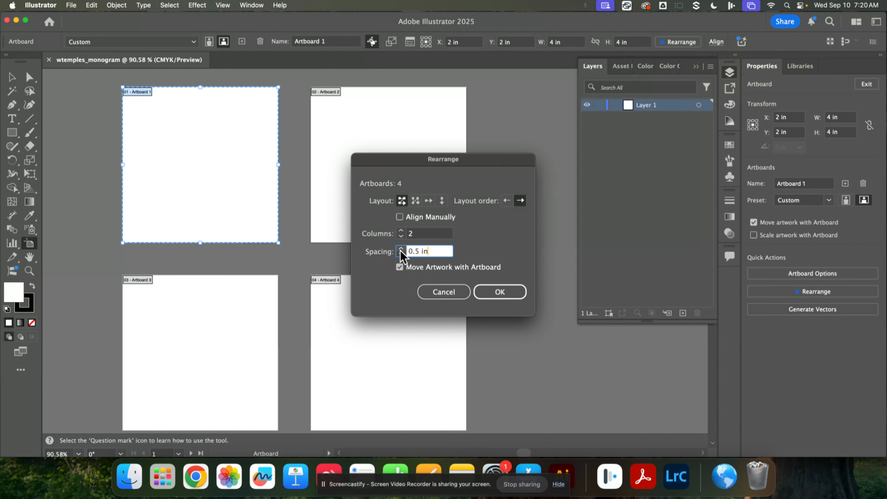
pyautogui.click(491, 295)
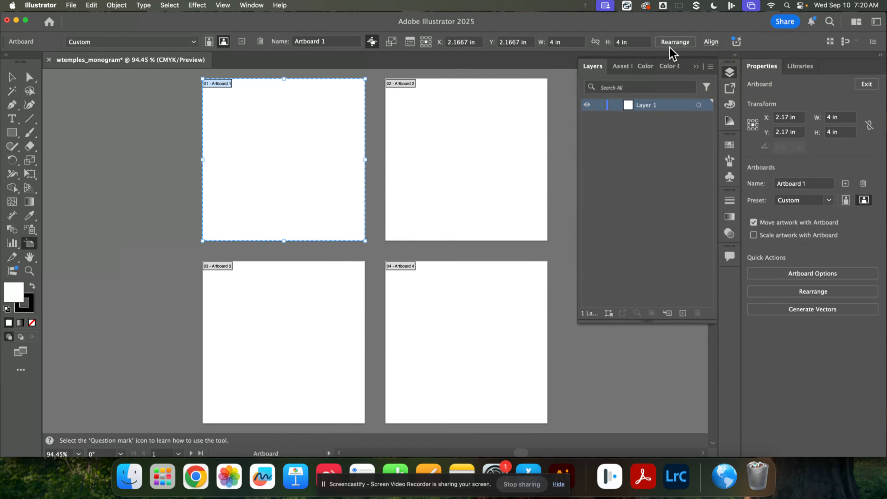
# Step: Rearrange the four artboards into a single horizontal row with 0.5 in spacing
pyautogui.click(670, 46)
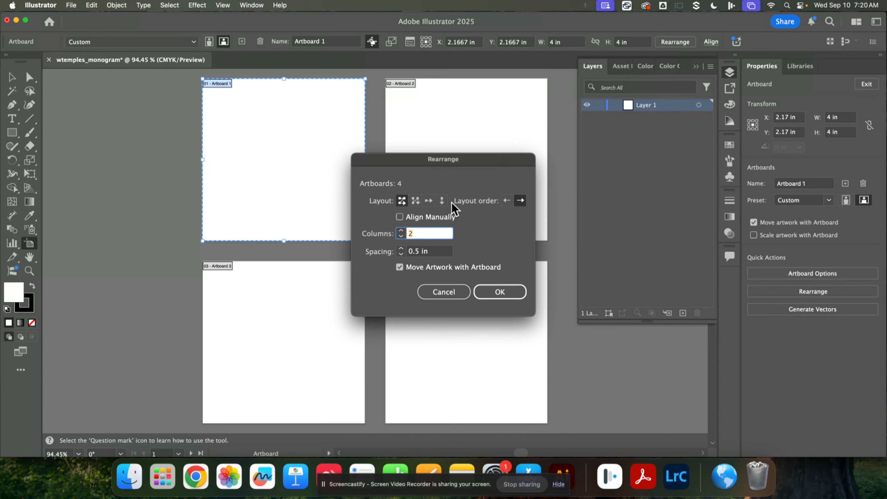
pyautogui.click(429, 201)
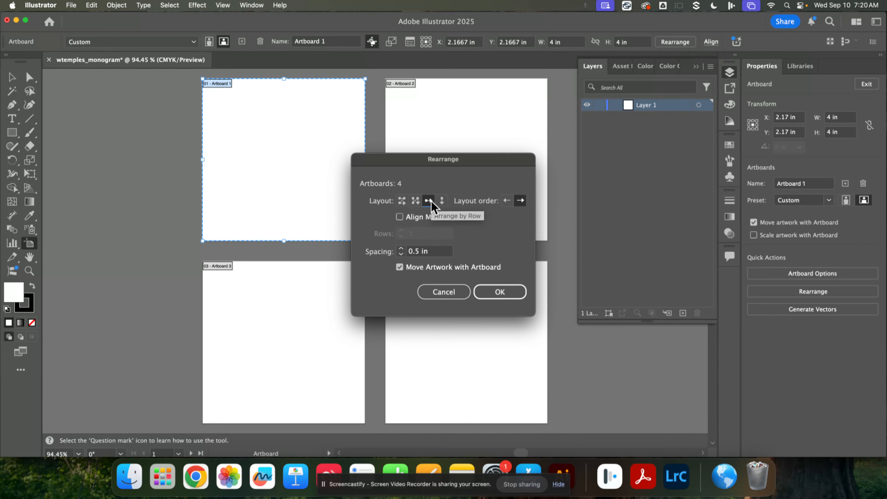
pyautogui.click(495, 297)
pyautogui.moveTo(581, 376); pyautogui.dragTo(569, 318)
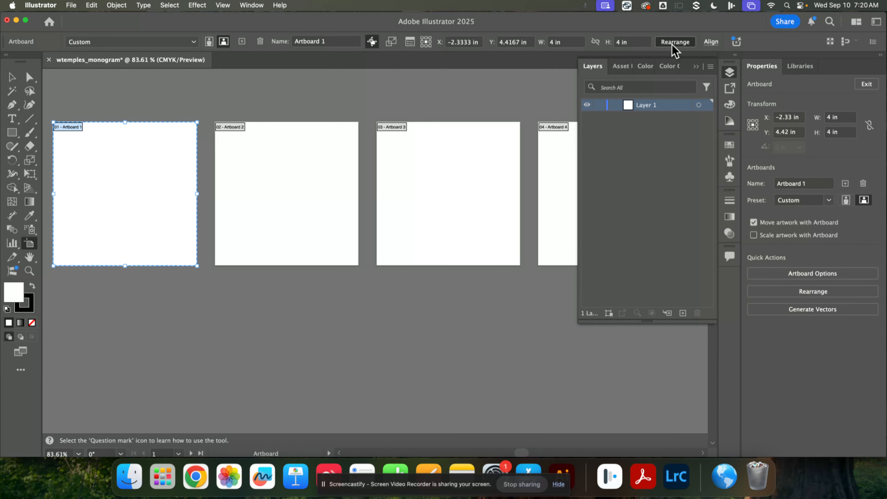
# Step: Rearrange the four artboards in a two-column grid by row with 0.5 in spacing, and leave artboard editing
pyautogui.click(673, 42)
pyautogui.click(403, 203)
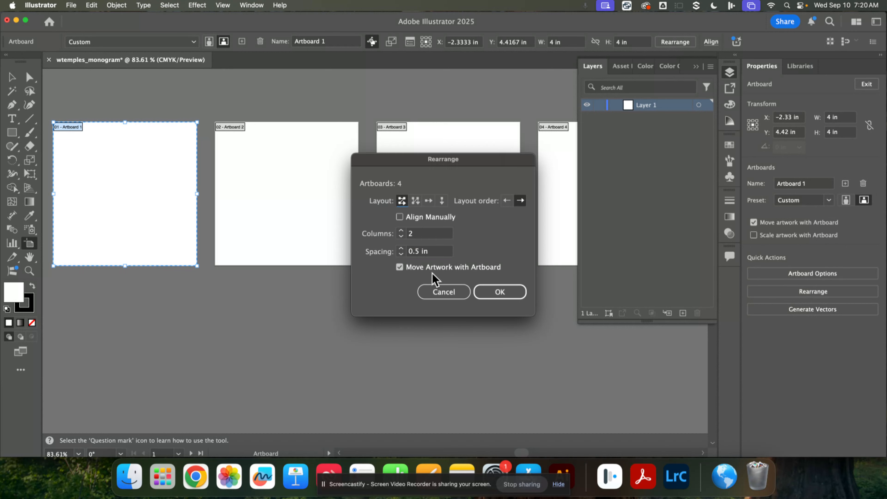
pyautogui.click(514, 292)
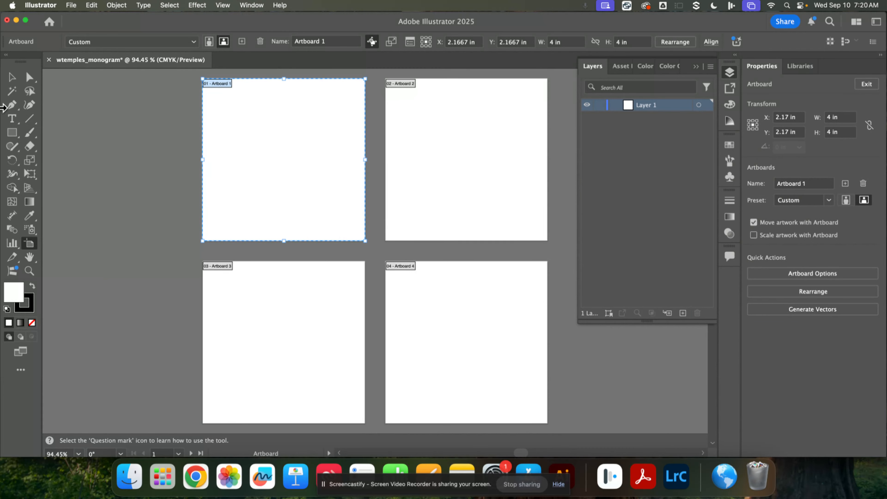
pyautogui.click(11, 79)
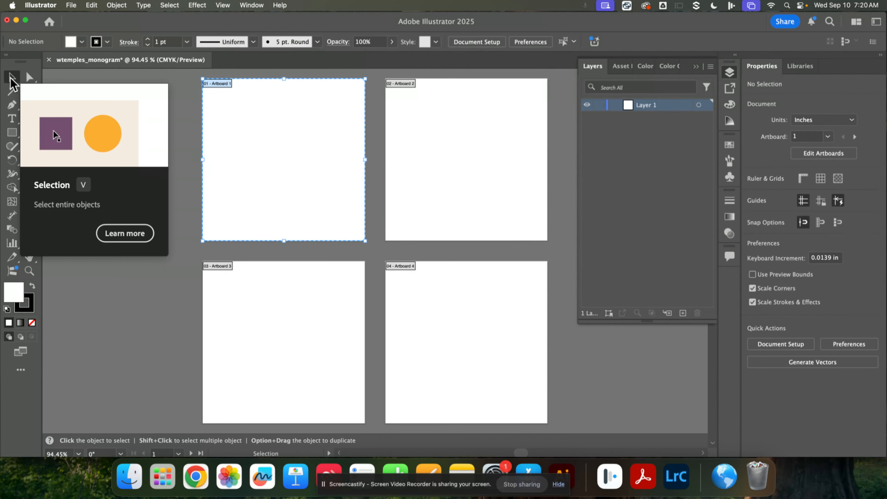
# Step: Add the letter W as point text on the empty canvas beside Artboard 1
pyautogui.click(12, 119)
pyautogui.click(69, 119)
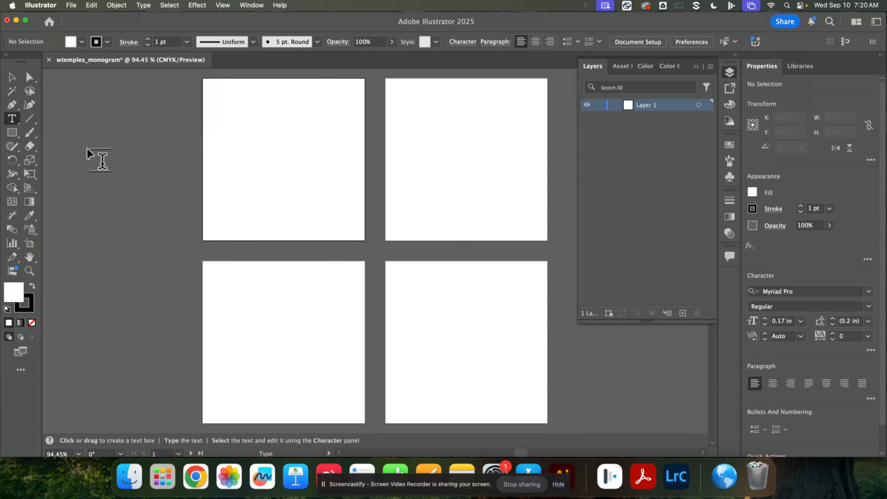
pyautogui.click(92, 154)
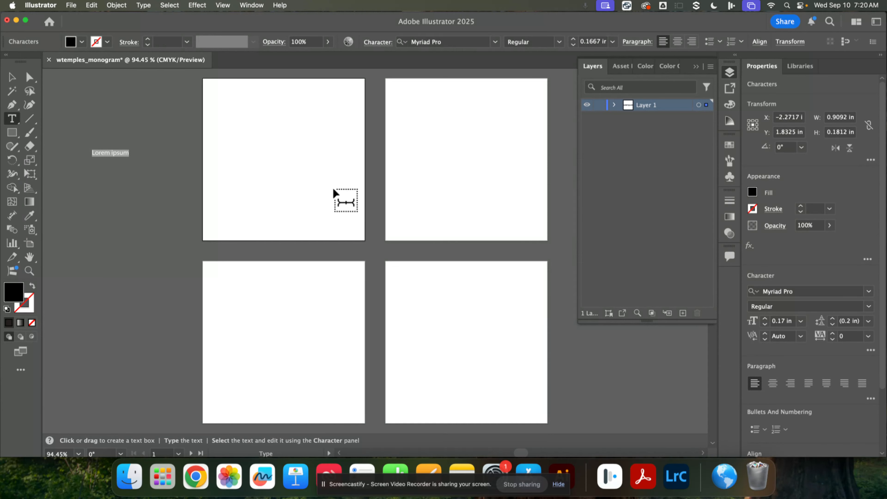
pyautogui.write('W')
pyautogui.press('Escape')
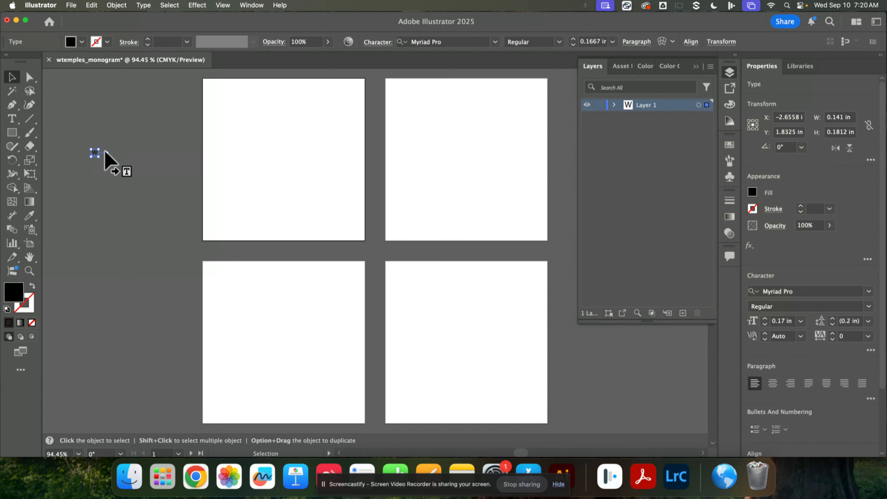
# Step: Enlarge the W to a font size of about 4.57 in and place it across Artboard 1
pyautogui.moveTo(102, 160); pyautogui.dragTo(206, 290)
pyautogui.moveTo(176, 250); pyautogui.dragTo(230, 204)
pyautogui.moveTo(257, 245); pyautogui.dragTo(309, 304)
pyautogui.moveTo(275, 276); pyautogui.dragTo(332, 221)
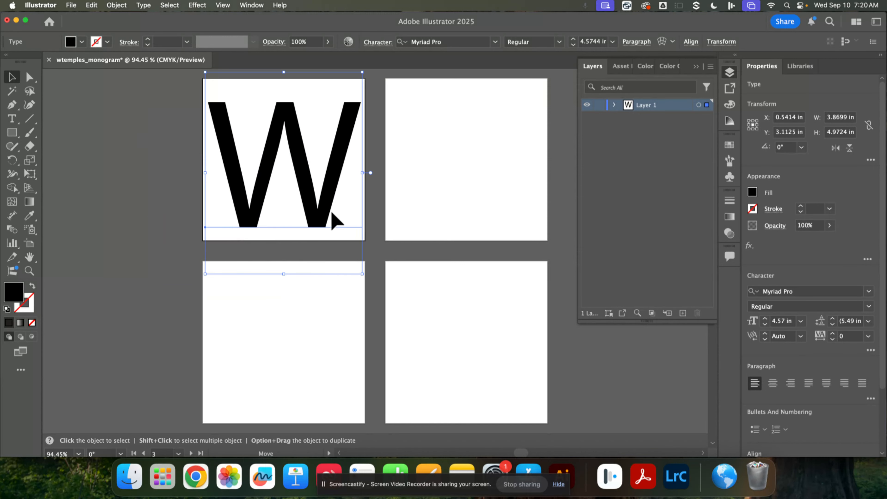
# Step: Change the W's font to Neuzeit Grotesk Cond Black, then enlarge it to about 6.04 in and rotate it about 34° over Artboard 1
pyautogui.click(495, 42)
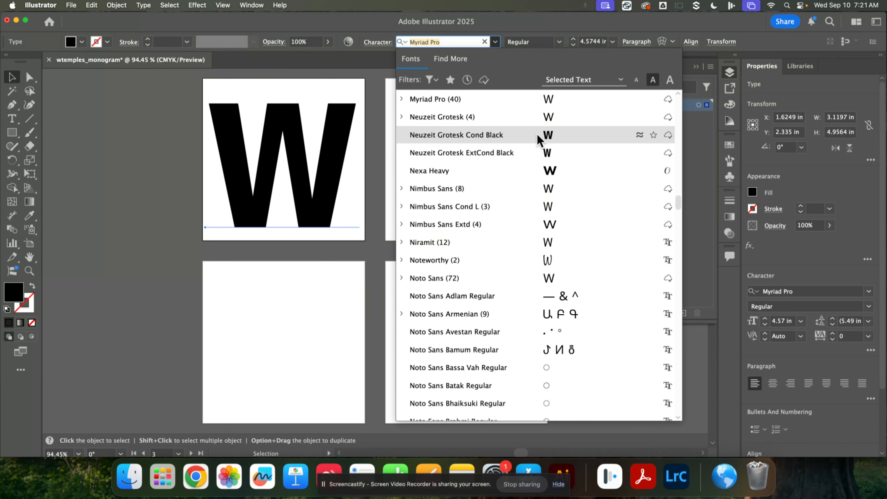
pyautogui.click(538, 136)
pyautogui.moveTo(360, 273); pyautogui.dragTo(434, 224)
pyautogui.moveTo(328, 190); pyautogui.dragTo(363, 199)
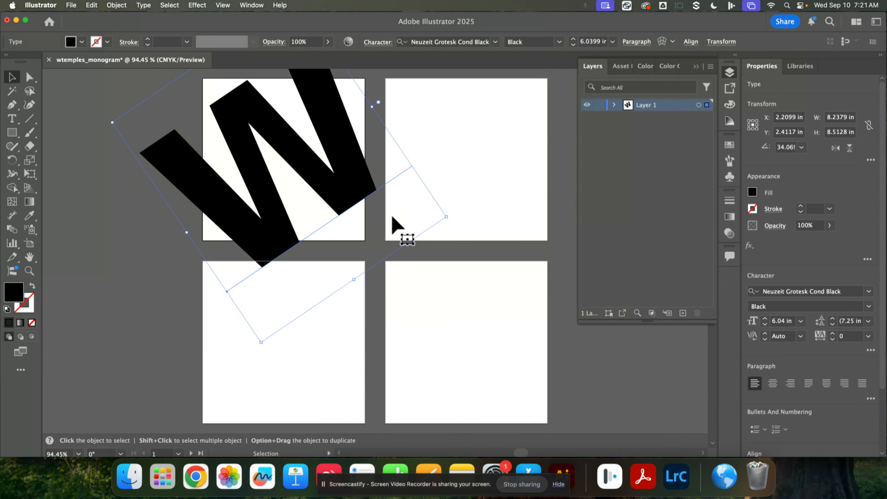
pyautogui.moveTo(433, 248); pyautogui.dragTo(459, 299)
pyautogui.moveTo(359, 219)
pyautogui.mouseDown()
pyautogui.moveTo(380, 231)
pyautogui.moveTo(372, 228)
pyautogui.mouseUp()
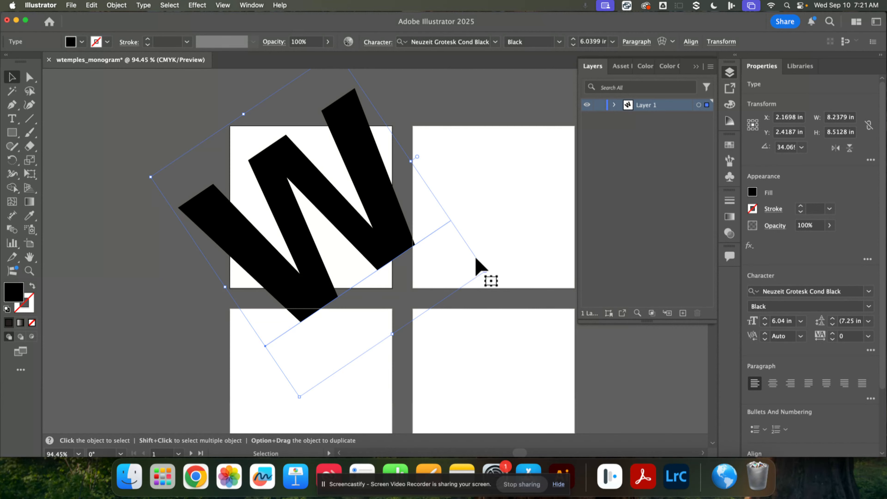
# Step: Reduce the W to about 5.54 in, tilt it to about 25° and reposition it so its ends overhang Artboard 1
pyautogui.moveTo(485, 278); pyautogui.dragTo(457, 263)
pyautogui.moveTo(375, 232); pyautogui.dragTo(393, 234)
pyautogui.moveTo(480, 272); pyautogui.dragTo(466, 299)
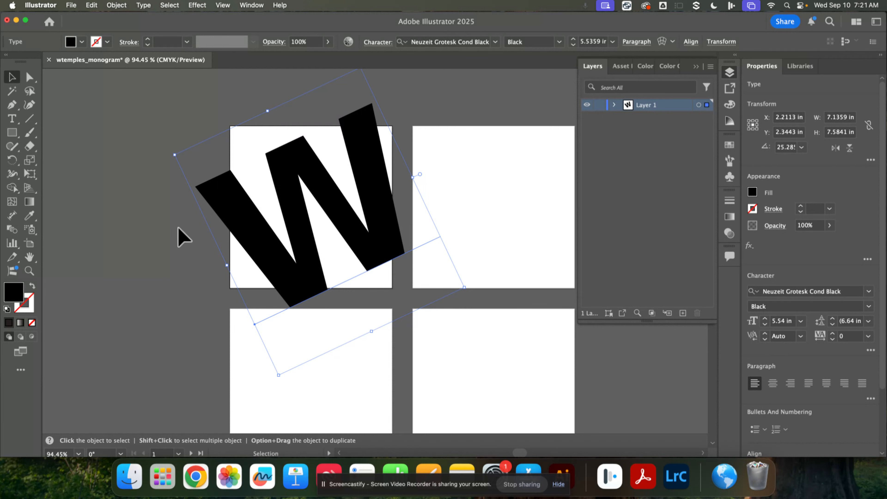
pyautogui.moveTo(307, 259); pyautogui.dragTo(308, 255)
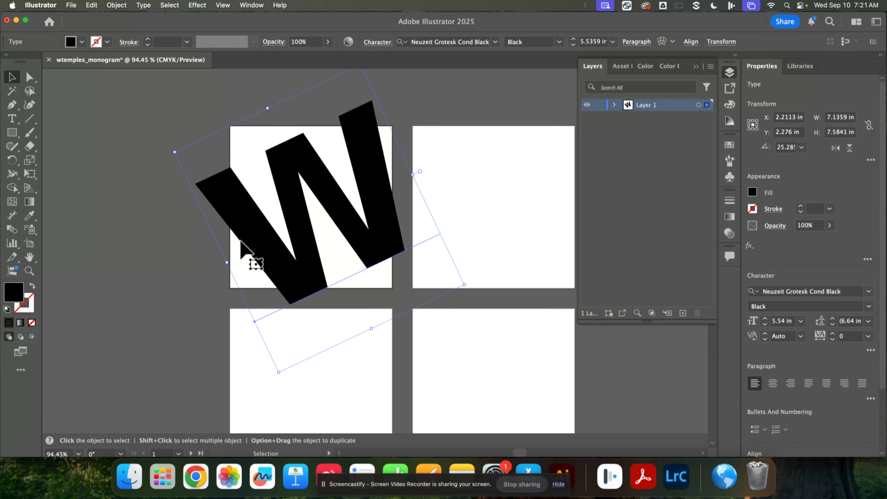
pyautogui.click(97, 127)
# Step: Add a letter A as point text on the empty canvas beside the W in the AkayaKanadaka-Regular font
pyautogui.click(11, 118)
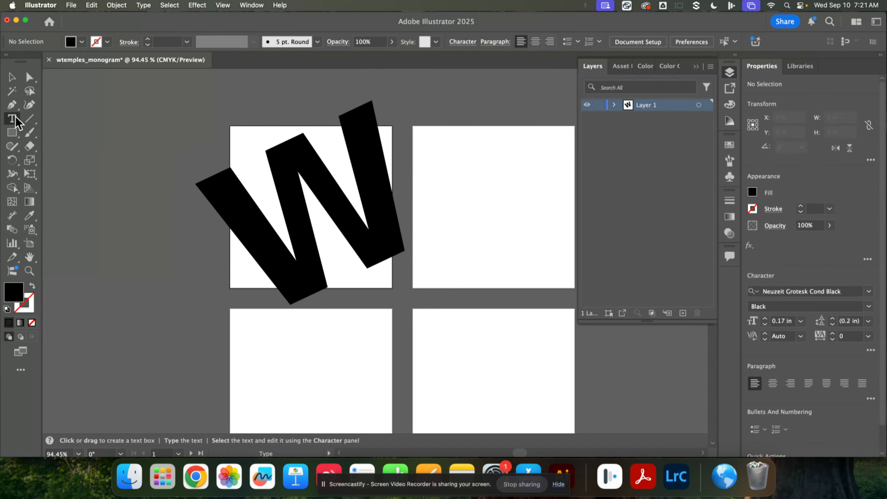
pyautogui.click(108, 218)
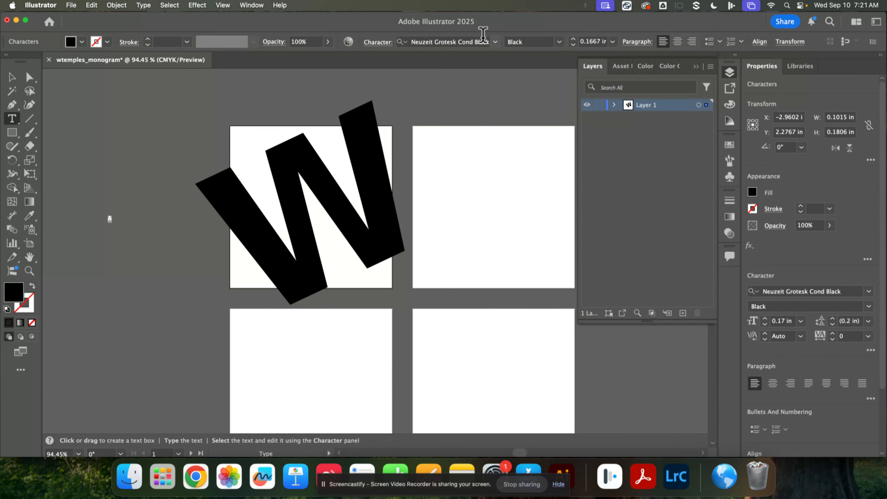
pyautogui.click(495, 41)
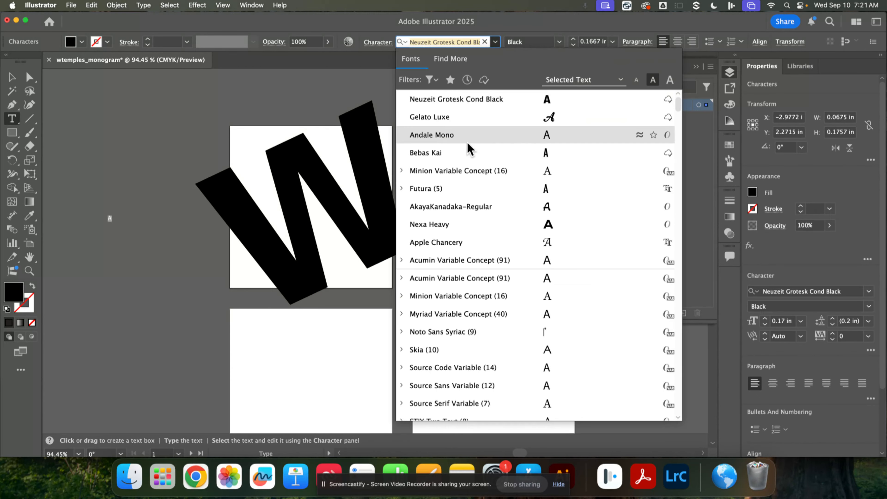
pyautogui.click(472, 208)
pyautogui.click(11, 77)
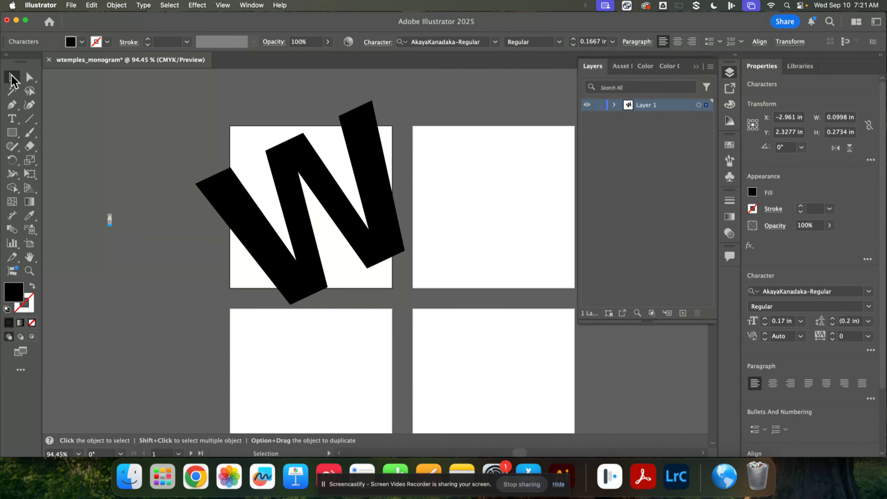
# Step: Enlarge the A, tilt it to follow the W, and fit it into the W's central peak
pyautogui.moveTo(114, 227); pyautogui.dragTo(202, 337)
pyautogui.moveTo(132, 247); pyautogui.dragTo(328, 221)
pyautogui.moveTo(344, 309); pyautogui.dragTo(409, 358)
pyautogui.moveTo(353, 279); pyautogui.dragTo(333, 225)
pyautogui.click(186, 311)
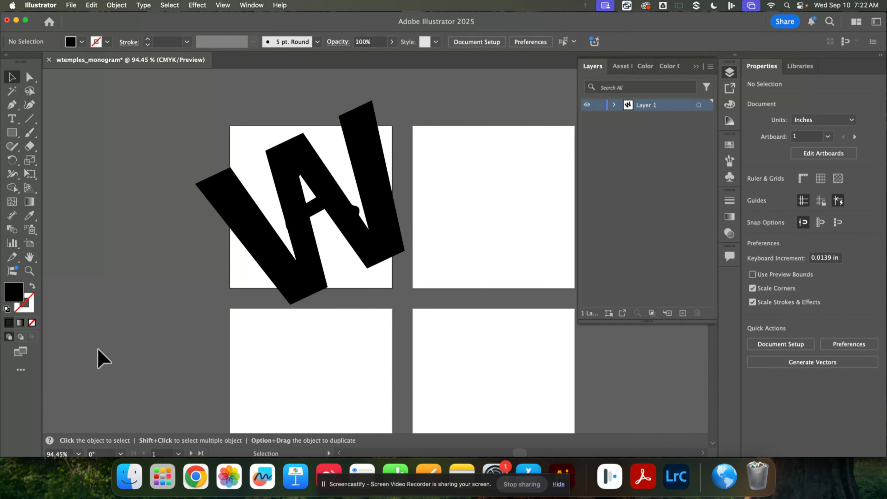
# Step: Add a letter T as point text on the empty canvas beside the W in the Black Wizard PERSONAL font
pyautogui.click(12, 118)
pyautogui.click(140, 174)
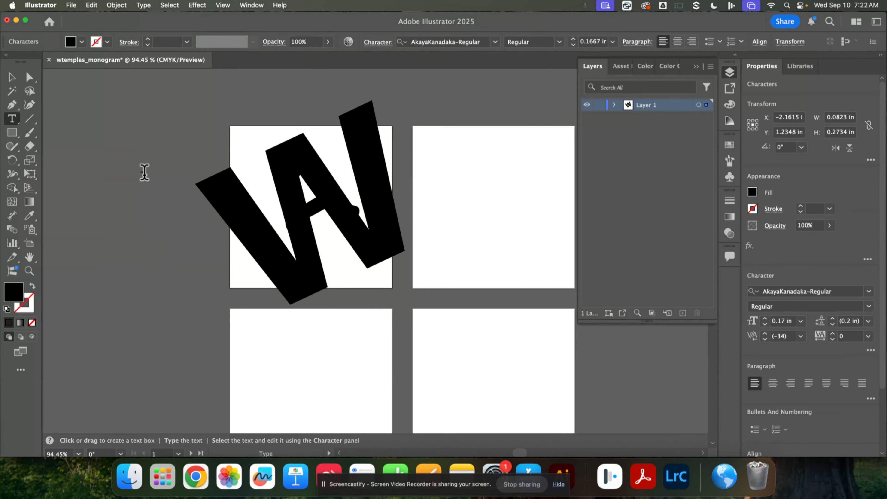
pyautogui.click(491, 41)
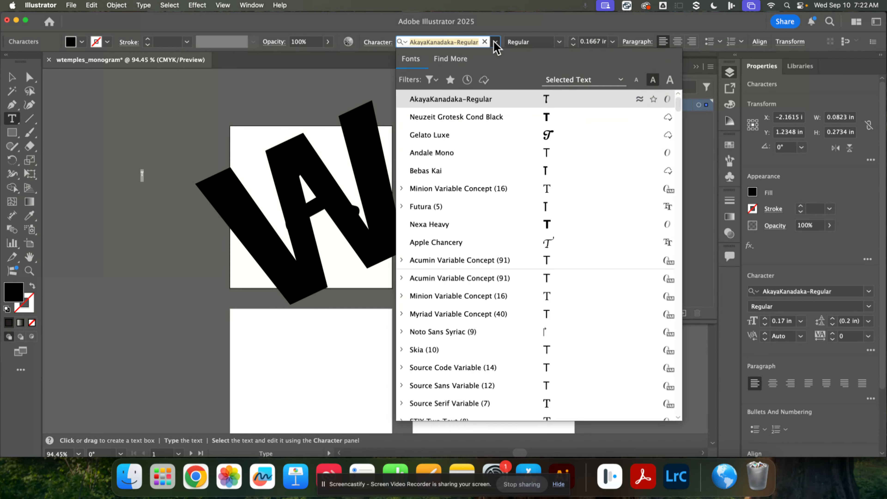
pyautogui.scroll(-1, 573, 266)
pyautogui.scroll(-10, 568, 248)
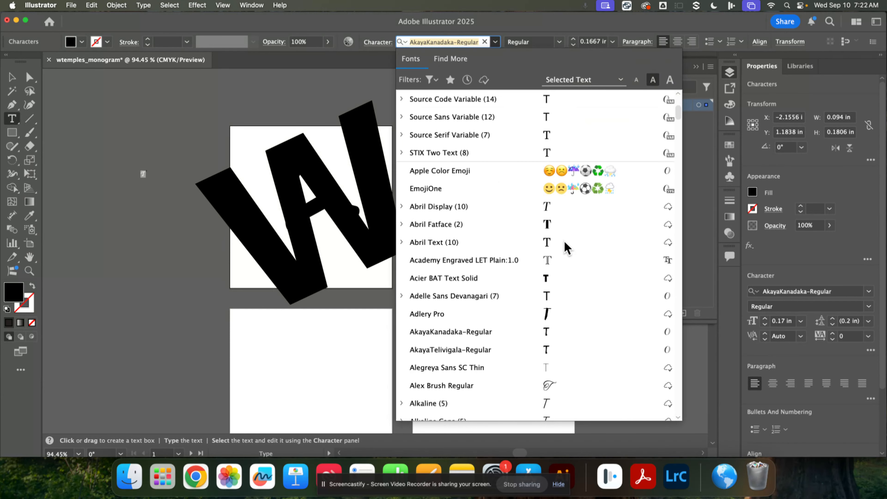
pyautogui.scroll(-5, 566, 220)
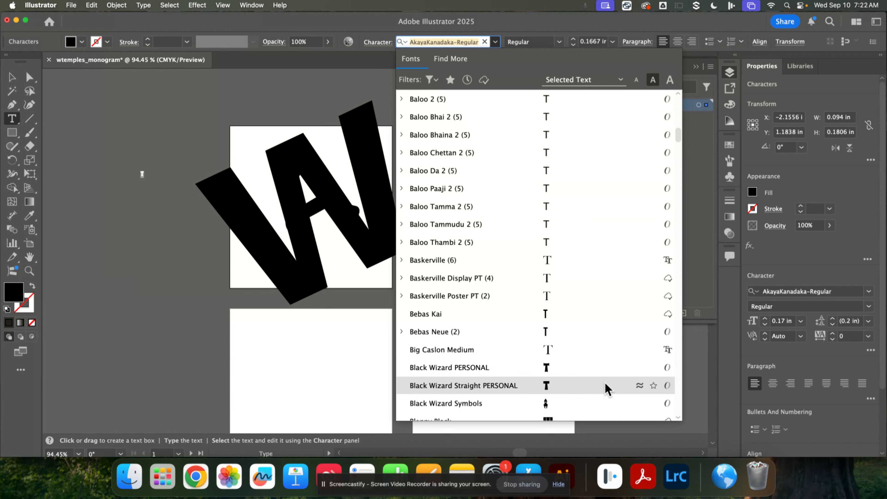
pyautogui.click(556, 374)
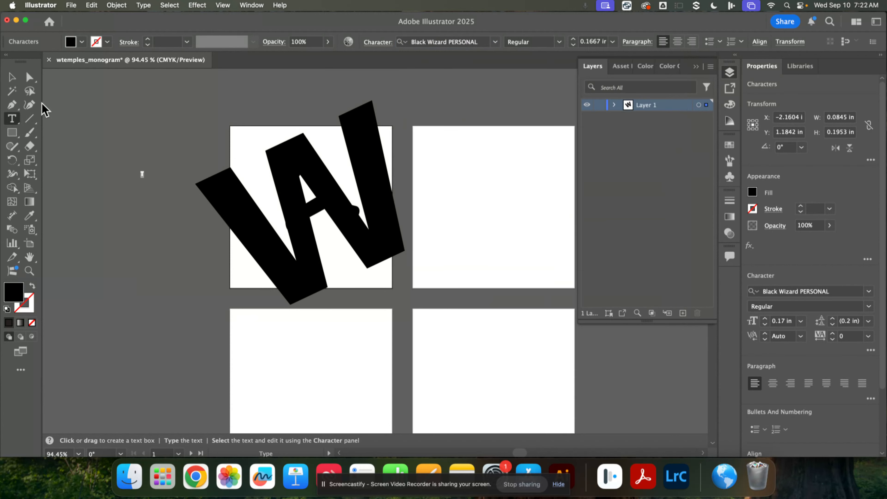
# Step: Scale the T up to a font size of about 4.75 in and move it clear of the W
pyautogui.click(16, 79)
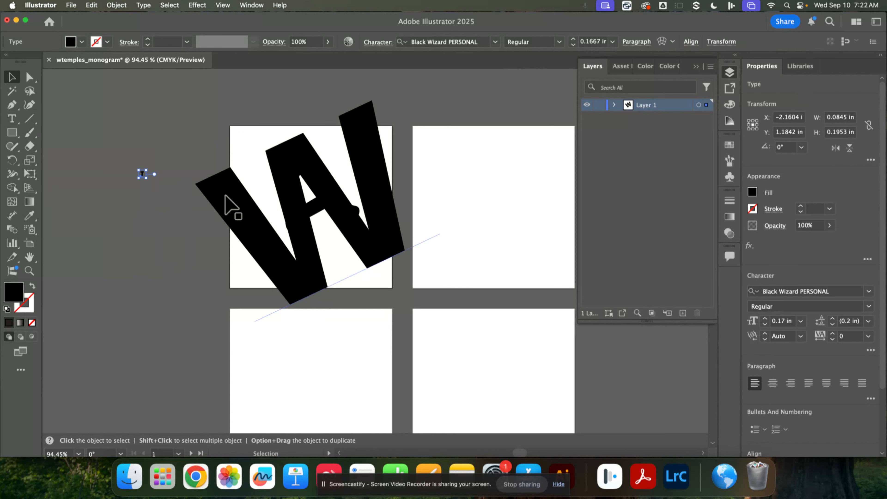
pyautogui.moveTo(149, 180); pyautogui.dragTo(267, 394)
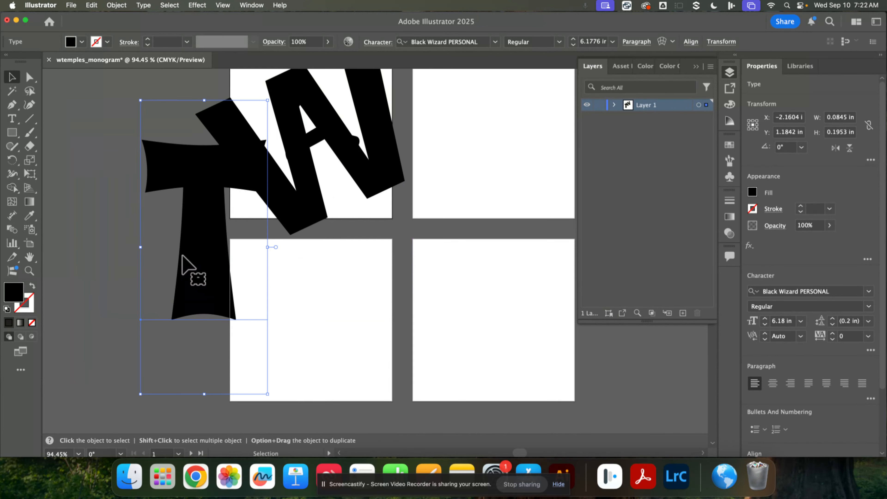
pyautogui.click(265, 395)
pyautogui.click(218, 301)
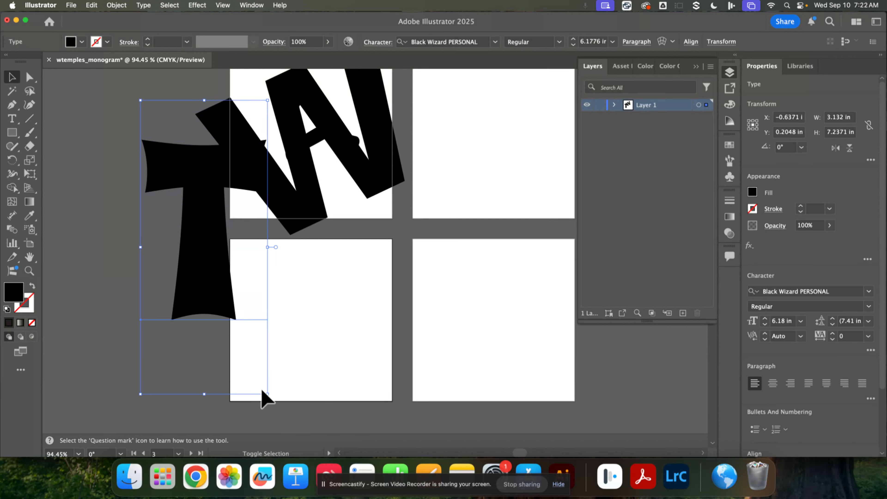
pyautogui.moveTo(267, 394); pyautogui.dragTo(239, 327)
pyautogui.moveTo(206, 246); pyautogui.dragTo(163, 240)
# Step: Change the T's font to Futura Medium and move it over the W at Artboard 1's upper-left corner
pyautogui.click(495, 42)
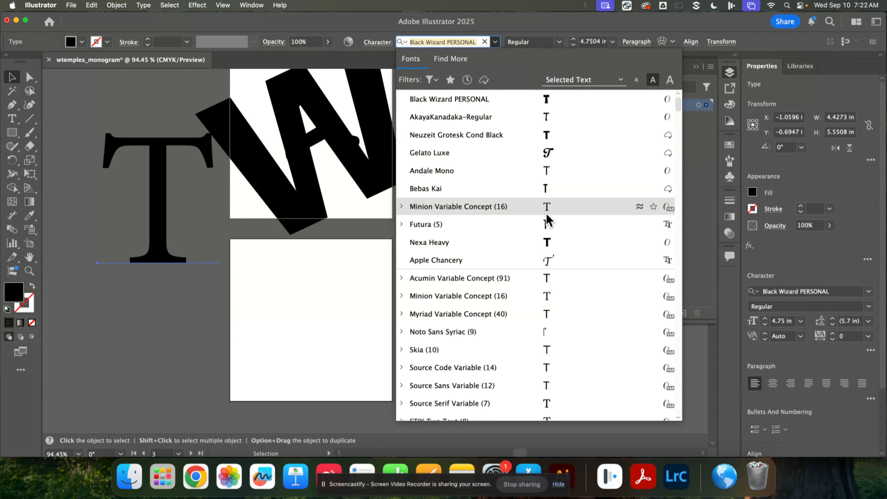
pyautogui.click(549, 227)
pyautogui.moveTo(150, 212); pyautogui.dragTo(273, 152)
pyautogui.moveTo(330, 177); pyautogui.dragTo(248, 241)
pyautogui.moveTo(215, 151); pyautogui.dragTo(213, 133)
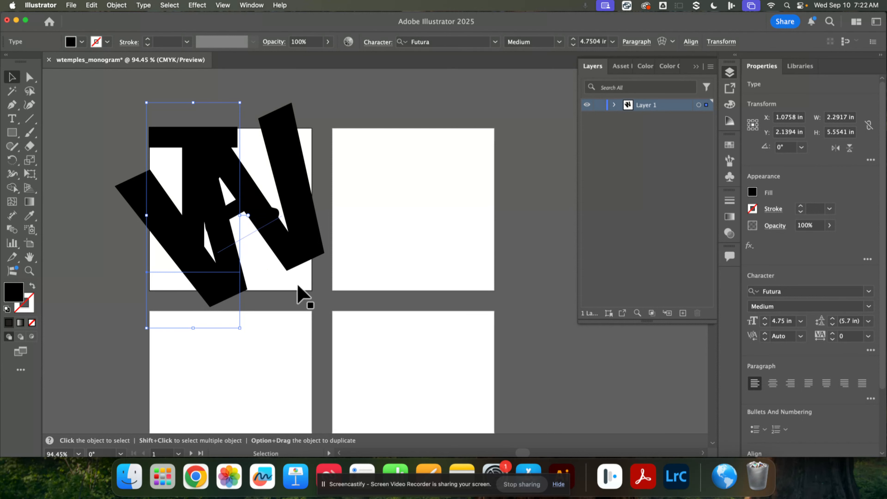
# Step: Enlarge the T to about 5.88 in and align its crossbar with Artboard 1's upper-left corner
pyautogui.moveTo(240, 328); pyautogui.dragTo(263, 381)
pyautogui.moveTo(208, 248); pyautogui.dragTo(206, 230)
pyautogui.moveTo(220, 147); pyautogui.dragTo(222, 150)
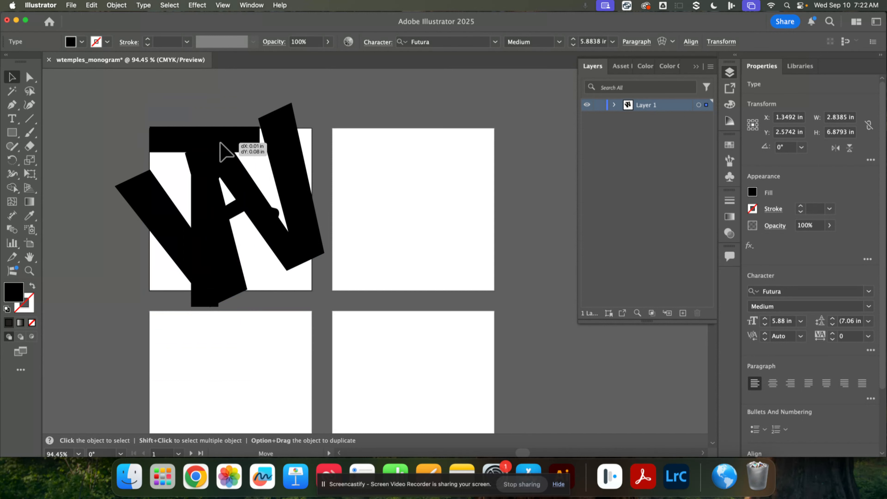
pyautogui.click(101, 129)
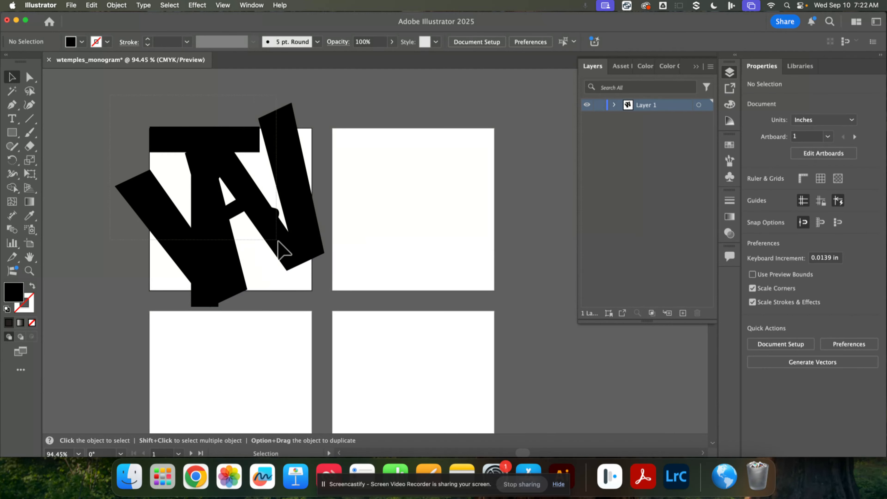
# Step: Try converting the W, A and T to outlines with Create Outlines, then undo the conversion
pyautogui.click(327, 291)
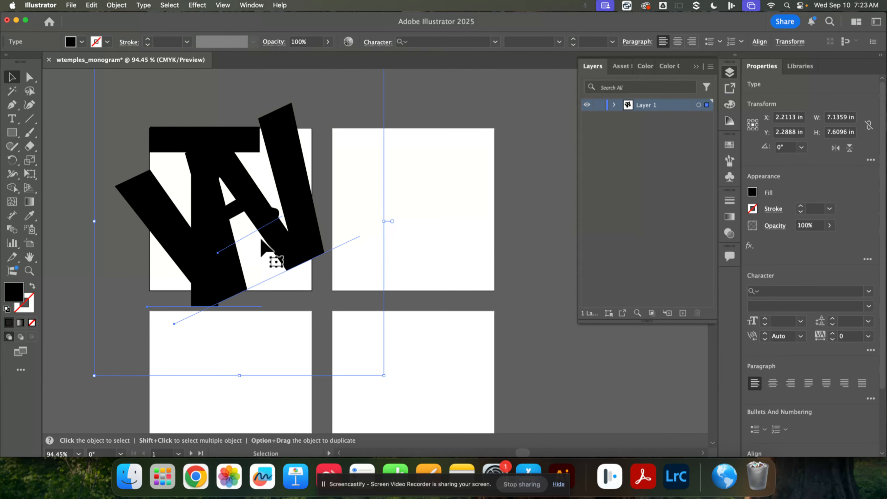
pyautogui.rightClick(263, 246)
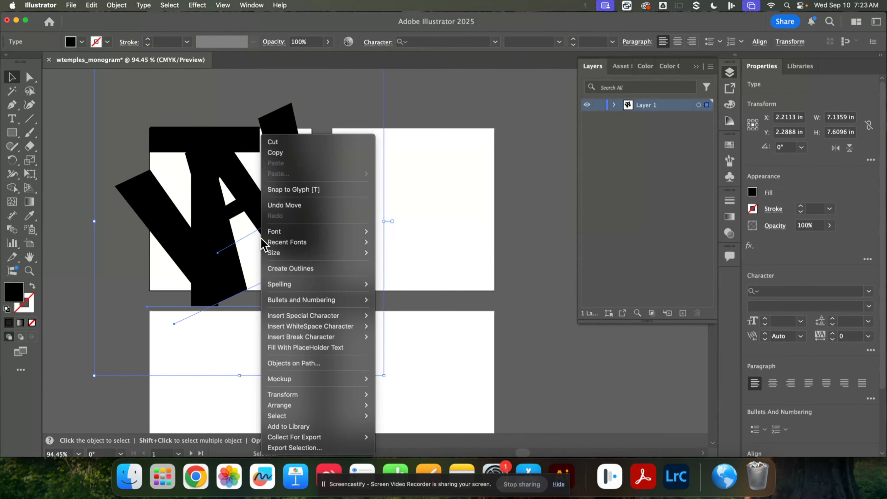
pyautogui.click(305, 269)
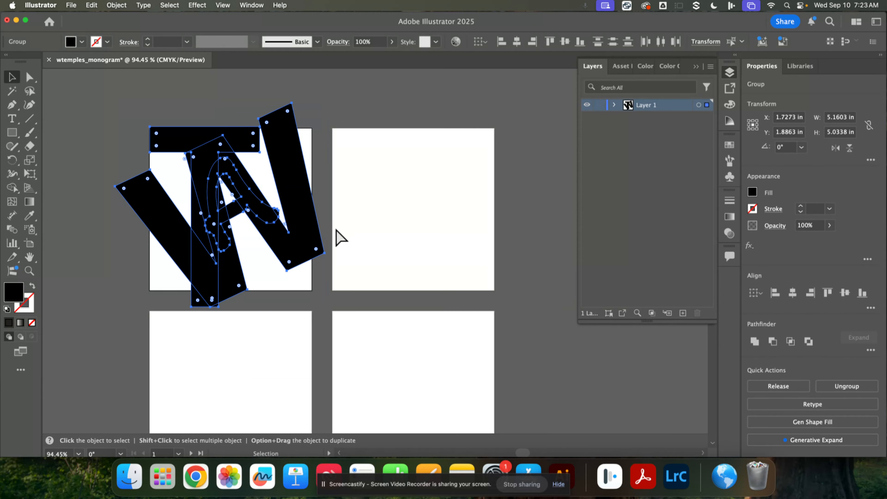
pyautogui.press('super+z')
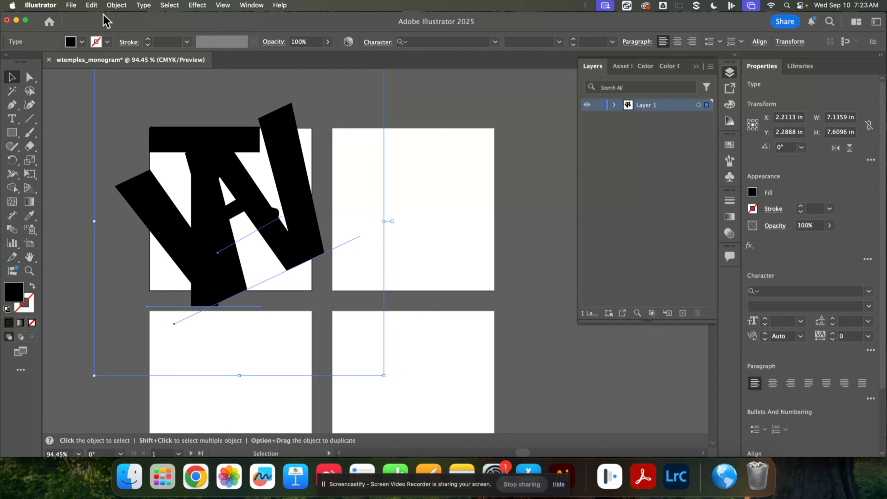
# Step: Expand the selected W, A and T into shapes with the Object and Fill options enabled
pyautogui.click(115, 5)
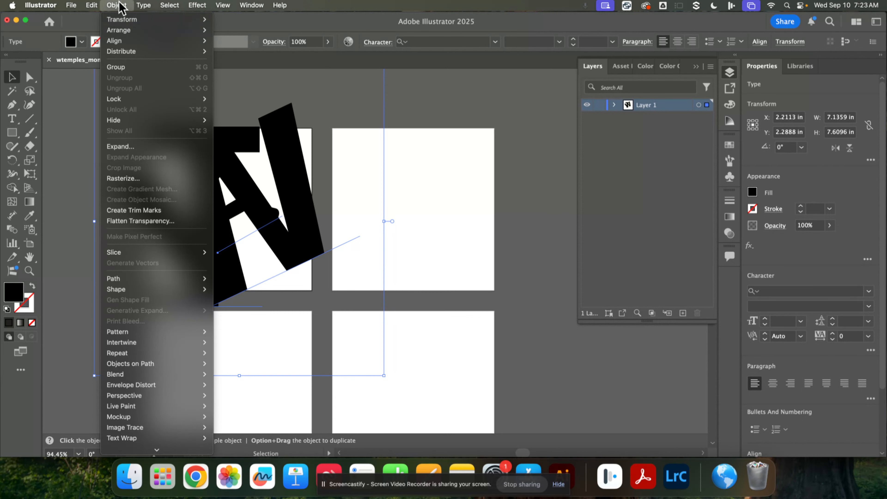
pyautogui.click(120, 147)
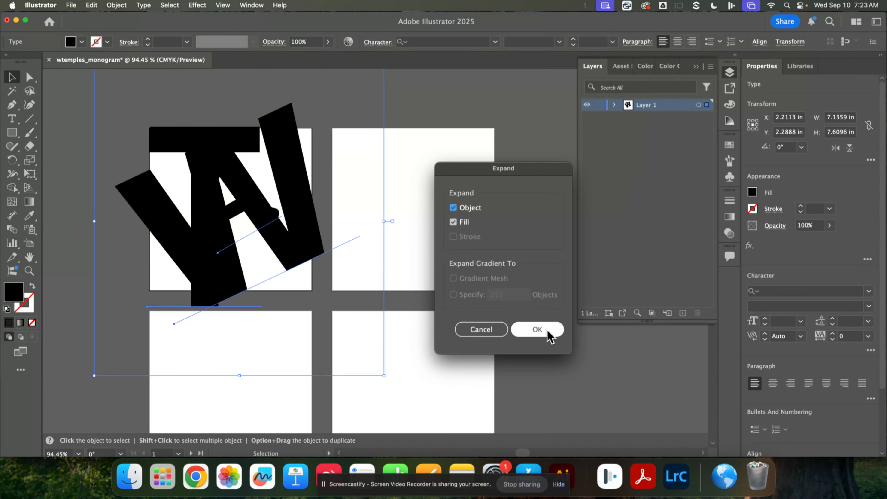
pyautogui.click(548, 332)
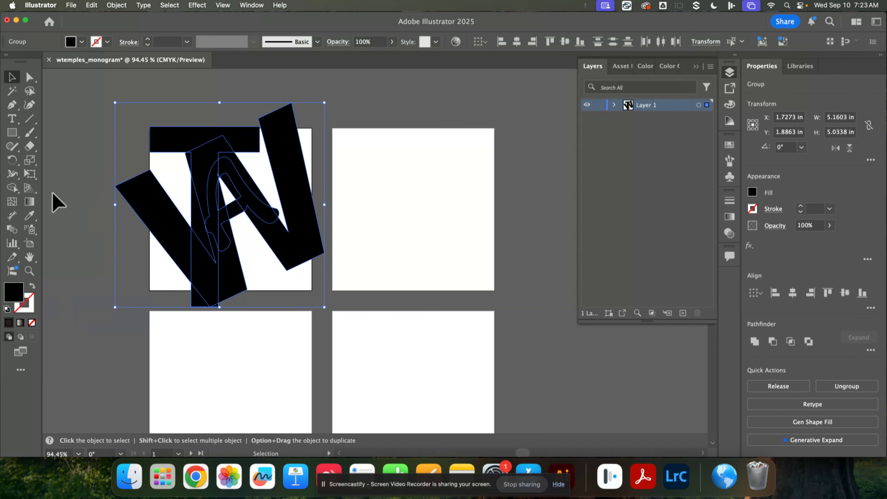
# Step: Cut out overlapping regions of the W, A and T with the Shape Builder, leaving white negative spaces between the letters
pyautogui.click(11, 189)
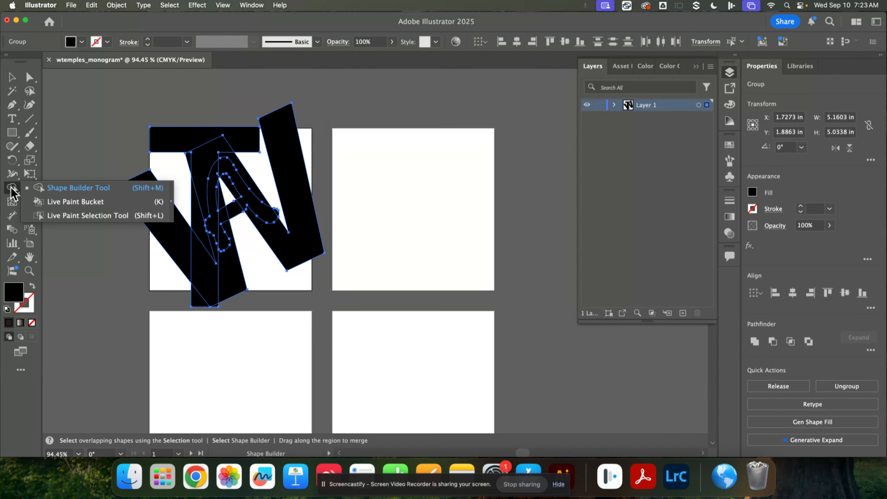
pyautogui.click(75, 190)
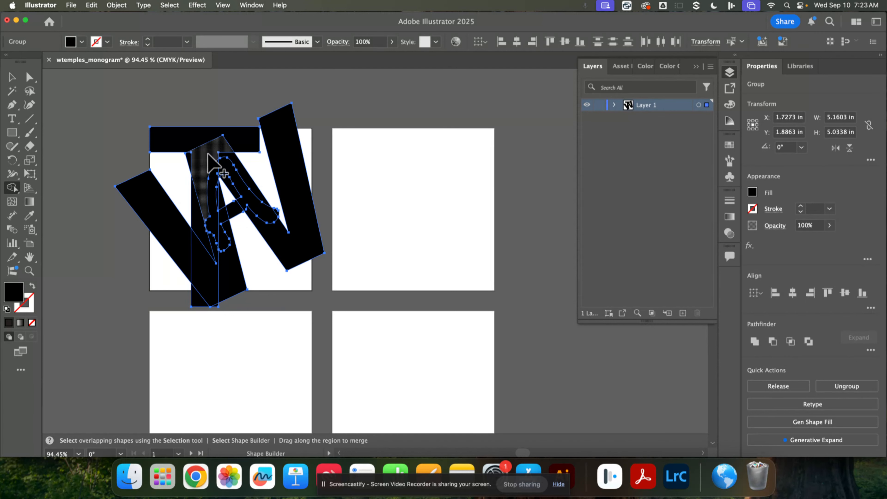
pyautogui.keyDown('alt'); pyautogui.click(208, 162); pyautogui.keyUp('alt')
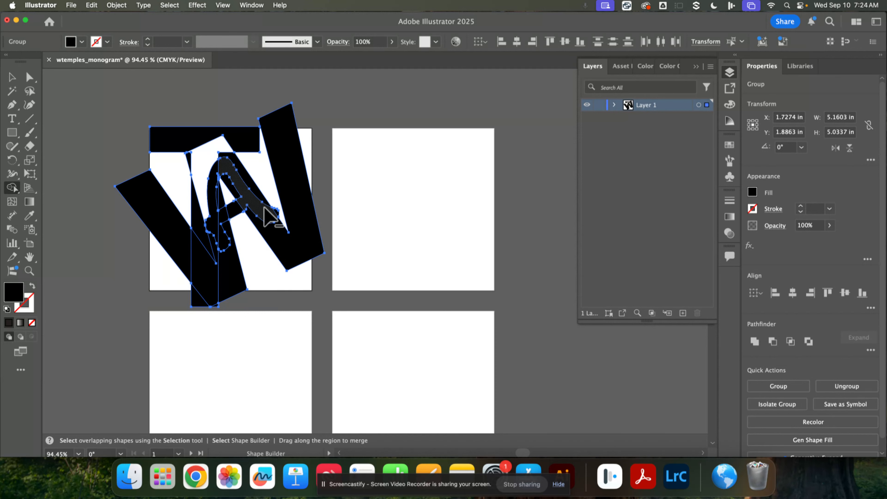
pyautogui.keyDown('alt'); pyautogui.click(266, 217); pyautogui.keyUp('alt')
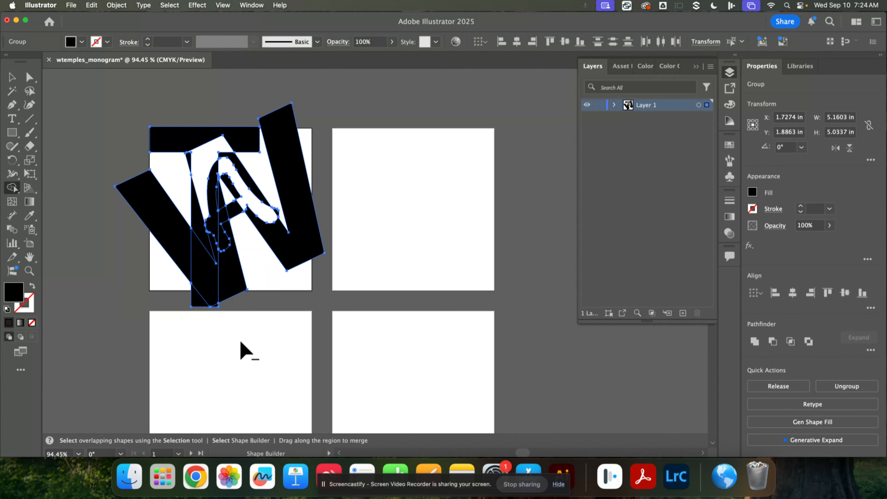
pyautogui.keyDown('alt'); pyautogui.click(226, 215); pyautogui.keyUp('alt')
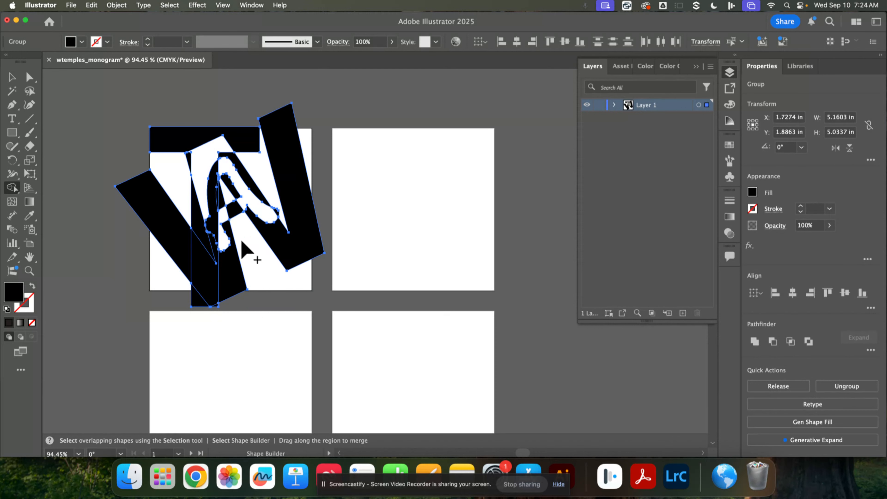
pyautogui.keyDown('alt'); pyautogui.click(206, 275); pyautogui.keyUp('alt')
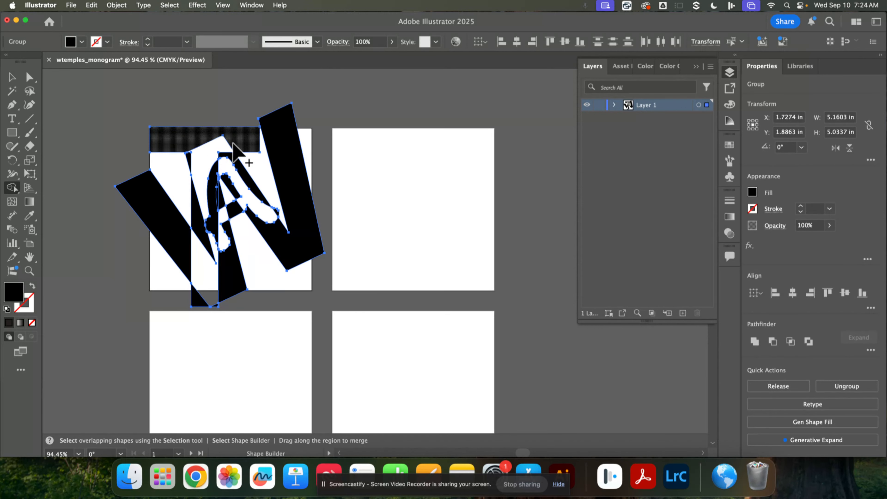
# Step: Try removing the T's crossbar with the Shape Builder, undo that removal, and inspect the A's cut-out overlaps up close
pyautogui.keyDown('alt'); pyautogui.click(180, 141); pyautogui.keyUp('alt')
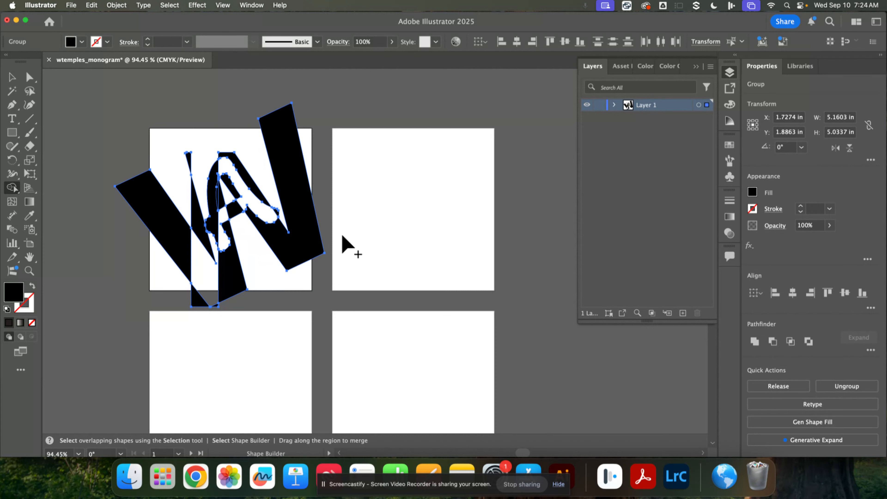
pyautogui.press('super+z')
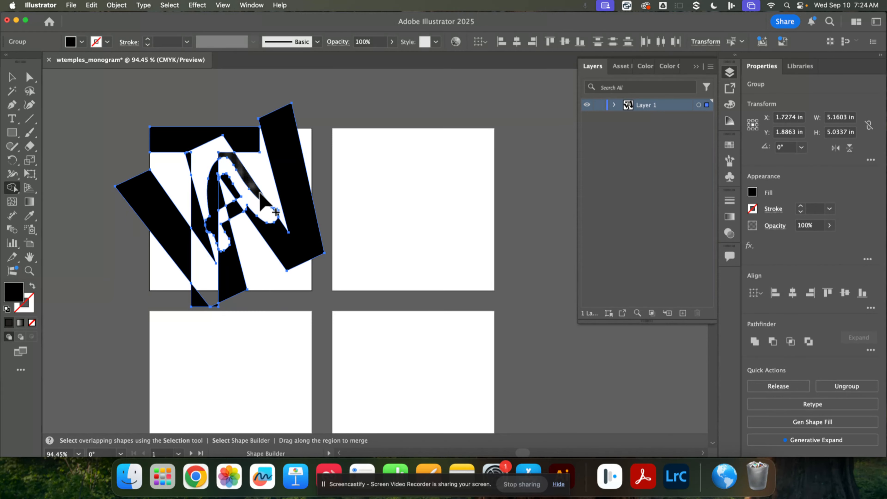
pyautogui.press('super+equal')
pyautogui.press('super+equal')
pyautogui.press('super+equal')
pyautogui.press('super+equal')
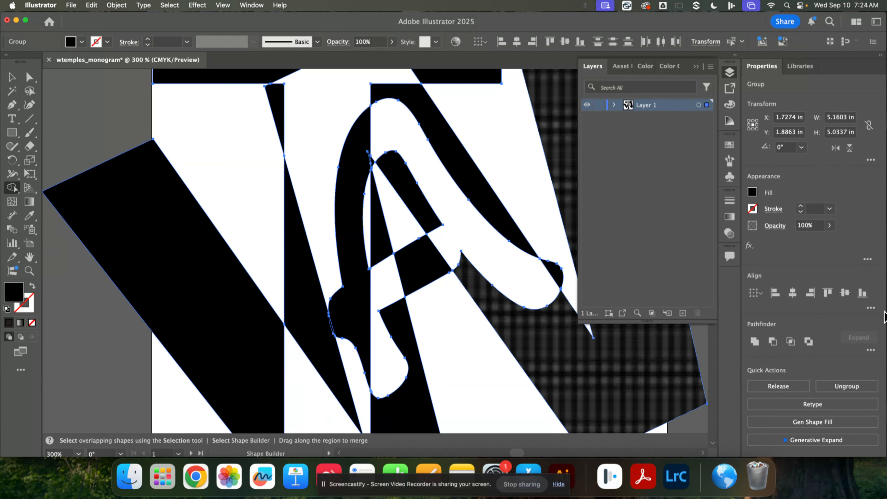
pyautogui.press('super+minus')
pyautogui.press('super+minus')
pyautogui.press('super+minus')
pyautogui.press('super+minus')
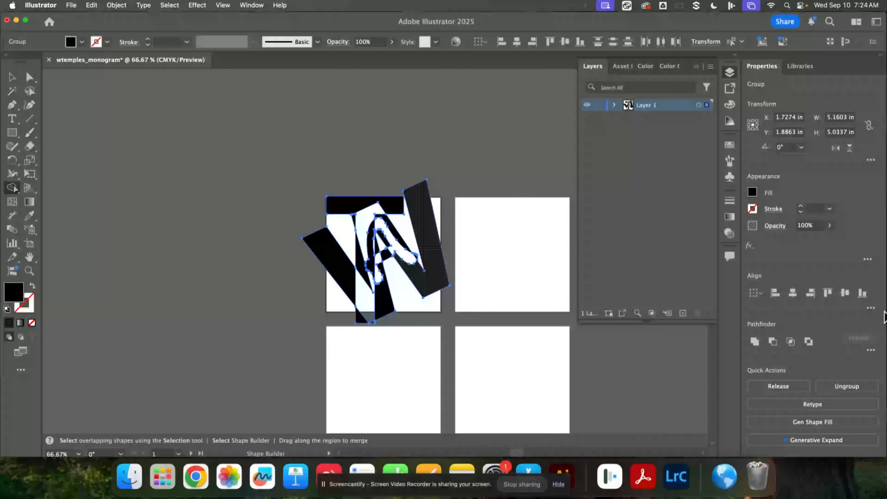
# Step: Deselect the letters and draw a black rectangle about 3.99 x 4.04 in covering Artboard 1
pyautogui.click(11, 77)
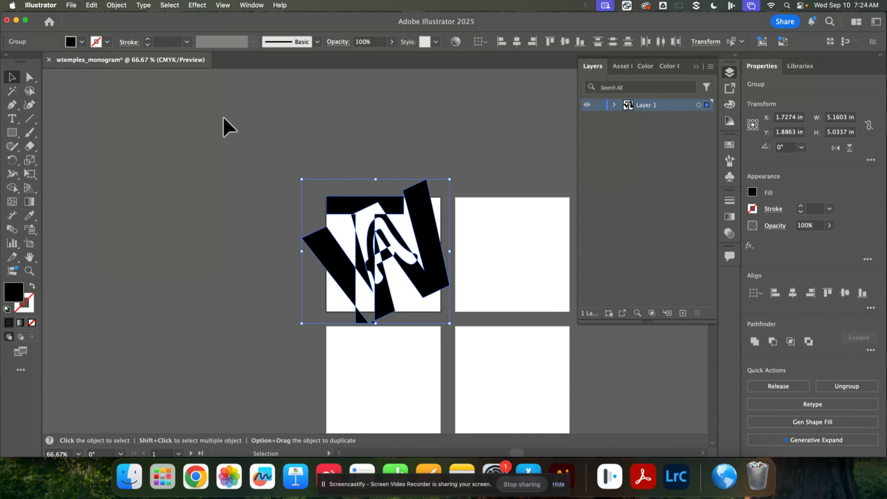
pyautogui.click(229, 128)
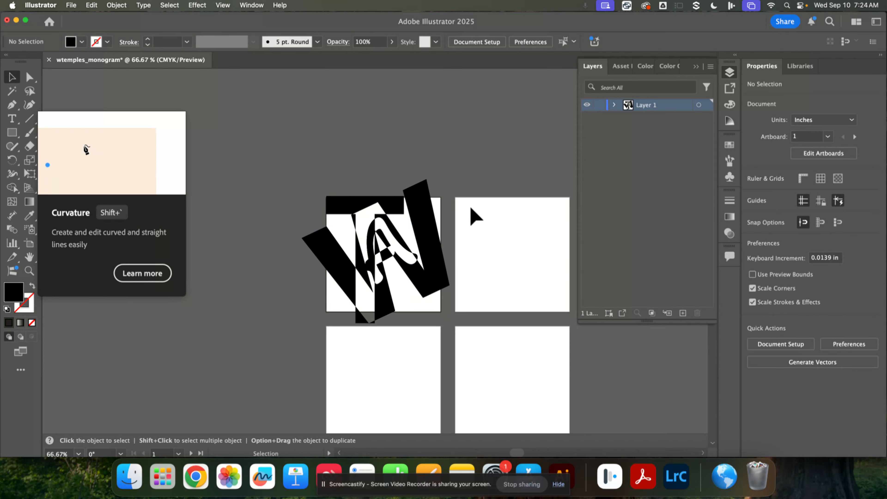
pyautogui.moveTo(500, 323); pyautogui.dragTo(458, 291)
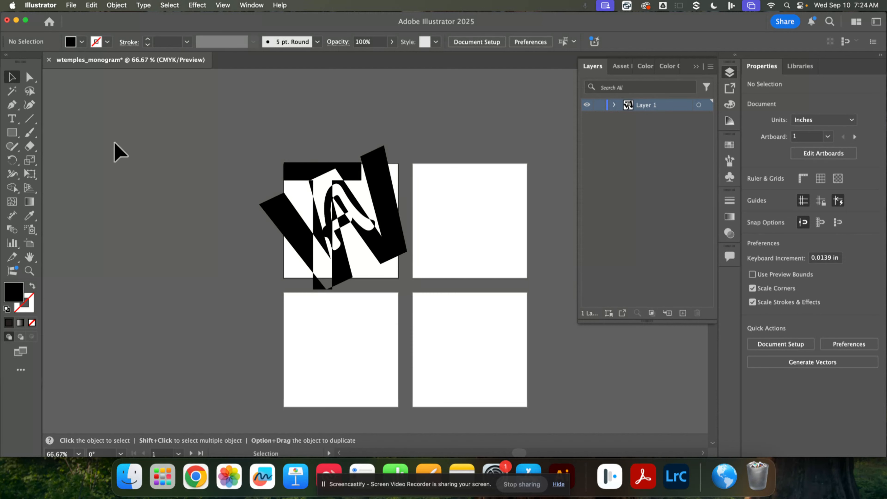
pyautogui.moveTo(12, 136); pyautogui.dragTo(63, 138)
pyautogui.moveTo(283, 163)
pyautogui.mouseDown()
pyautogui.moveTo(336, 196)
pyautogui.moveTo(377, 270)
pyautogui.moveTo(398, 280)
pyautogui.mouseUp()
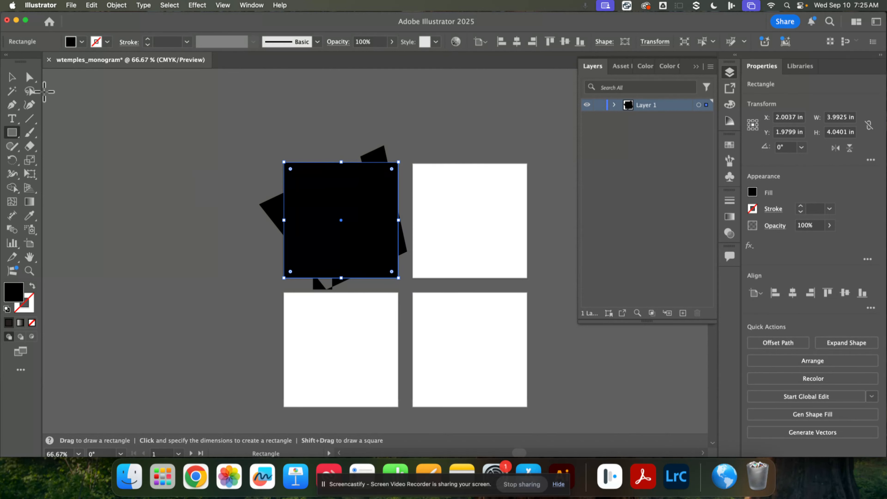
# Step: Select the rectangle together with the letters and make a clipping mask that crops the monogram to Artboard 1
pyautogui.click(12, 81)
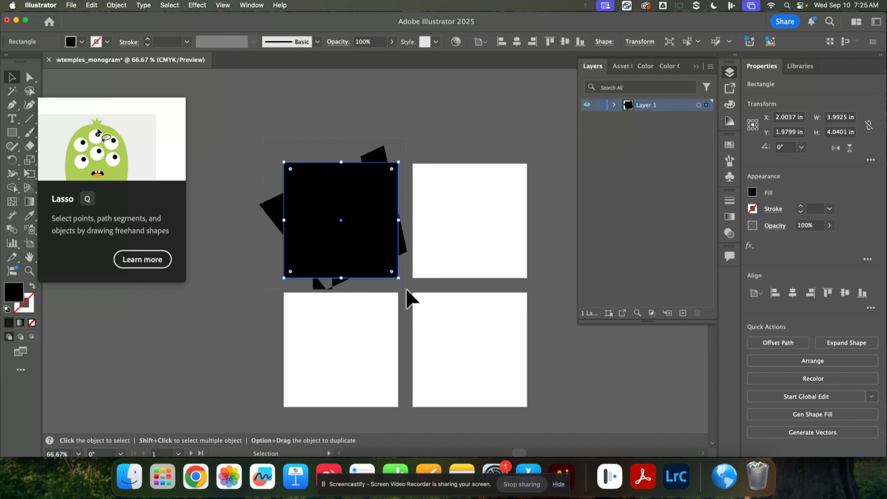
pyautogui.moveTo(410, 299); pyautogui.dragTo(385, 268)
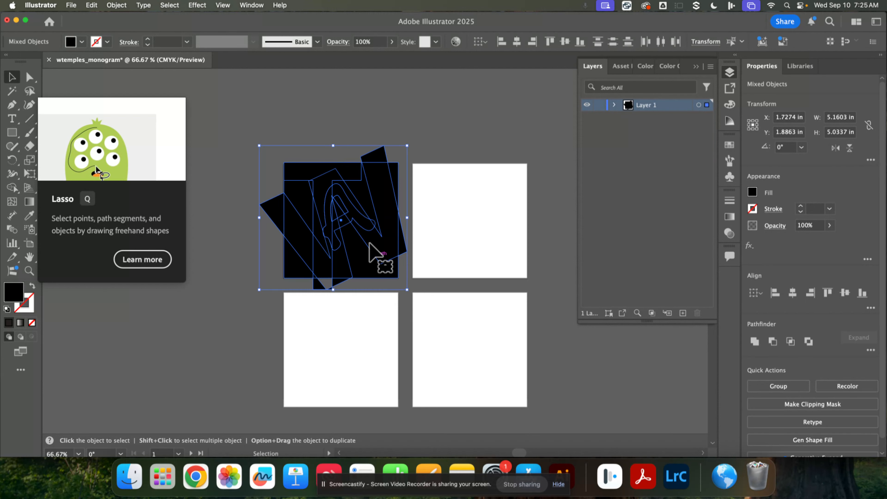
pyautogui.rightClick(353, 229)
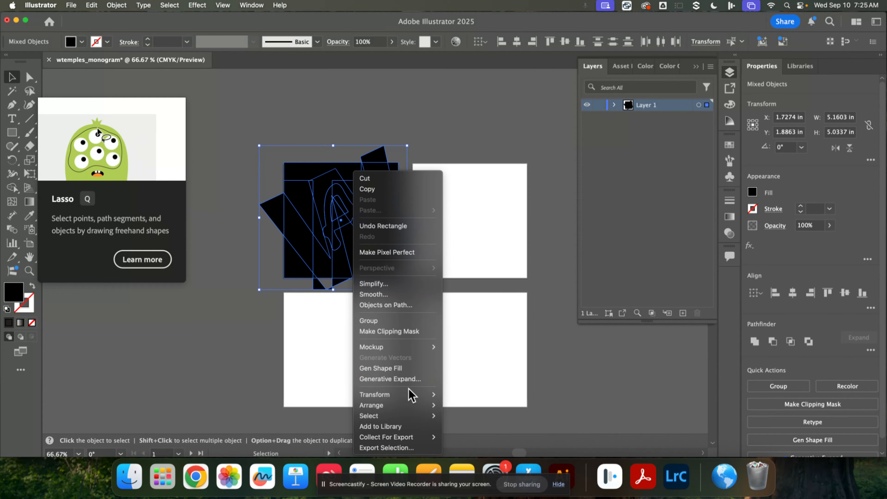
pyautogui.click(394, 332)
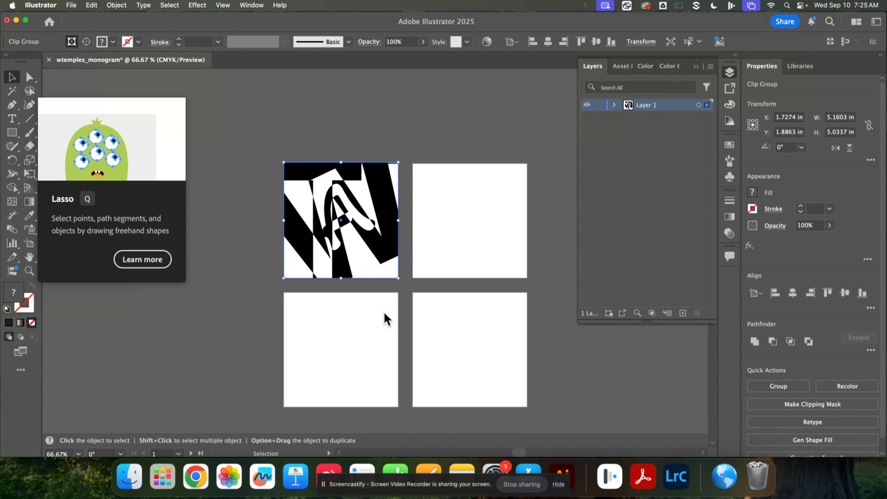
pyautogui.click(114, 6)
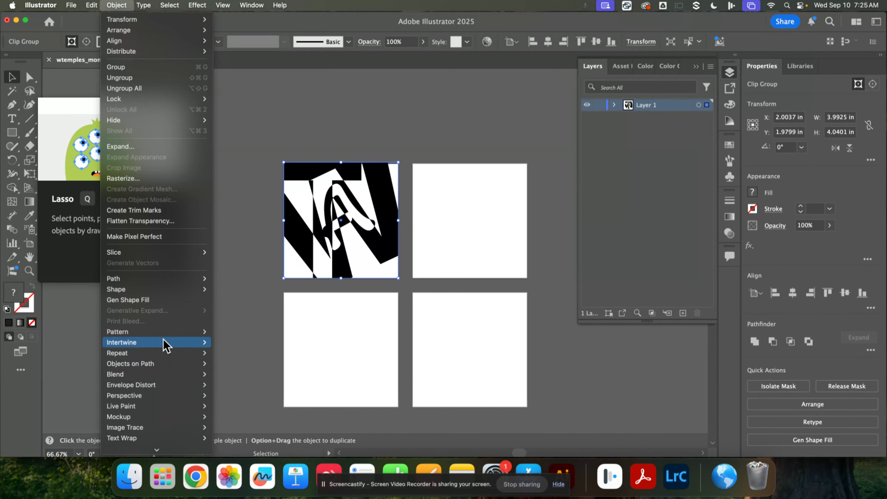
pyautogui.moveTo(172, 378)
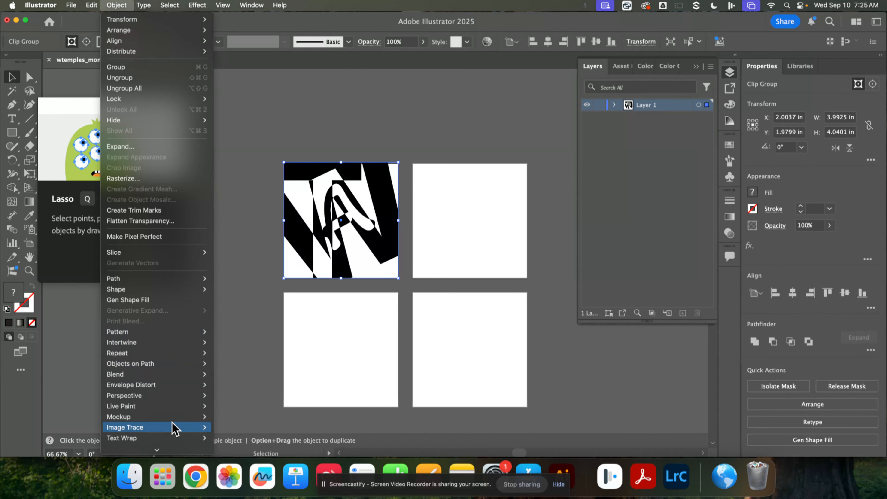
pyautogui.moveTo(157, 451)
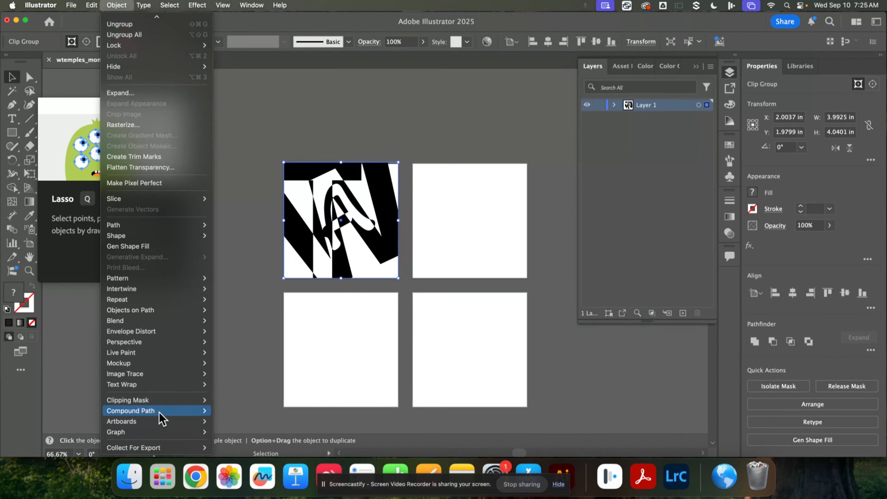
pyautogui.moveTo(164, 401)
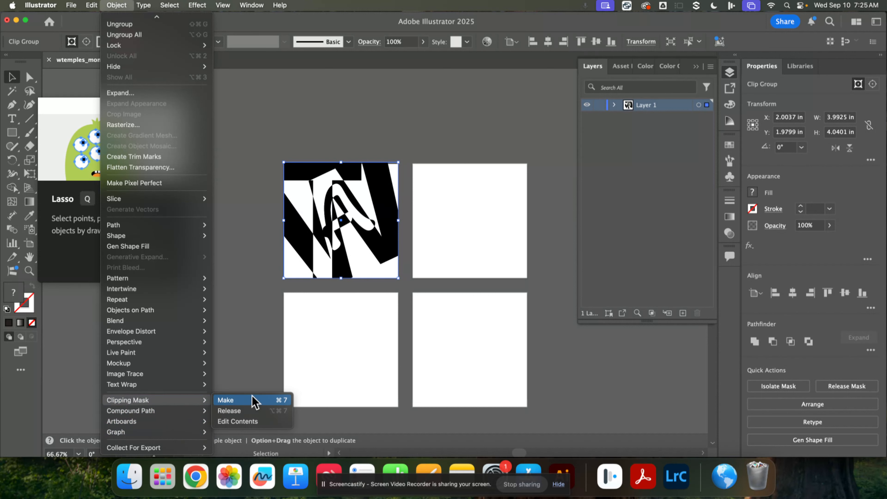
pyautogui.click(277, 246)
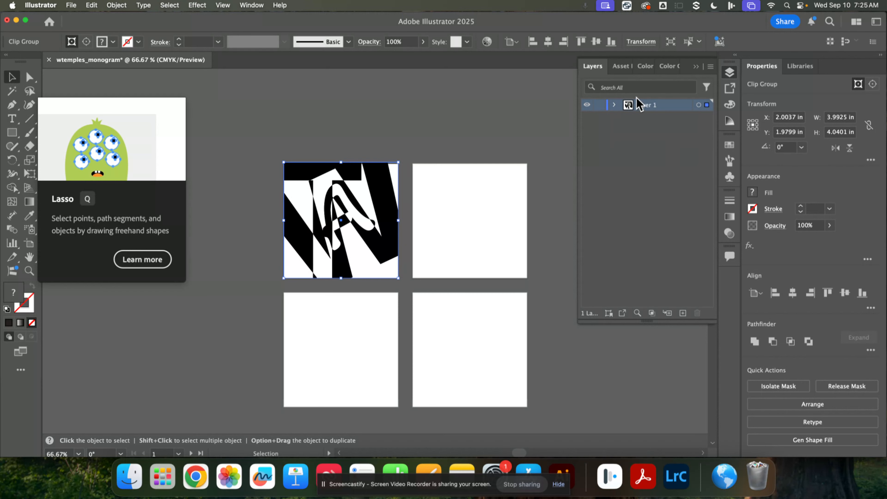
# Step: Lock Layer 1 with the finished monogram and add a new layer above it
pyautogui.click(255, 6)
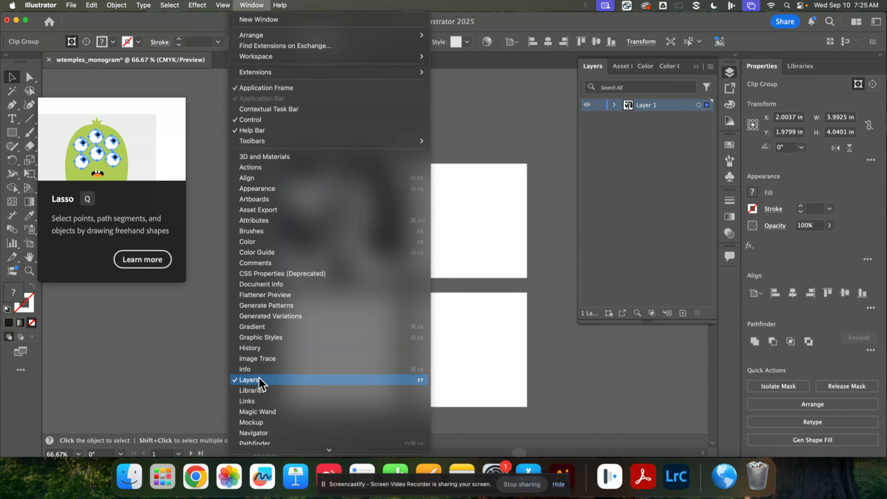
pyautogui.click(615, 163)
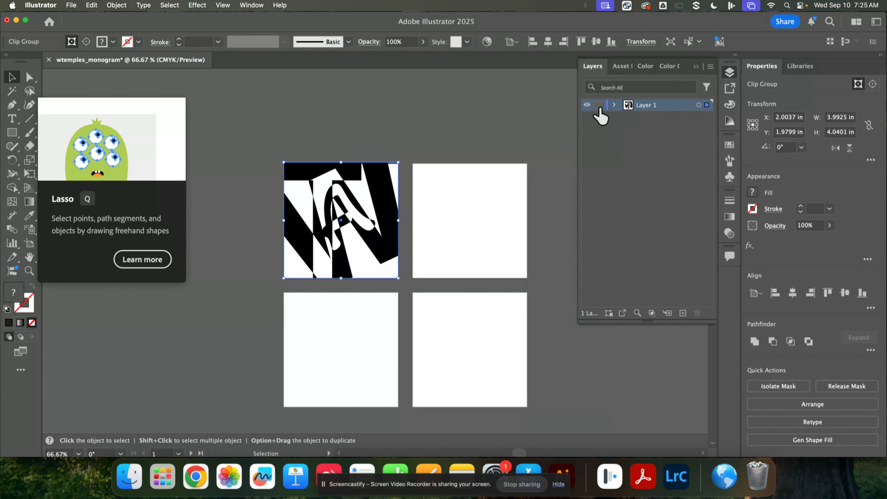
pyautogui.click(599, 105)
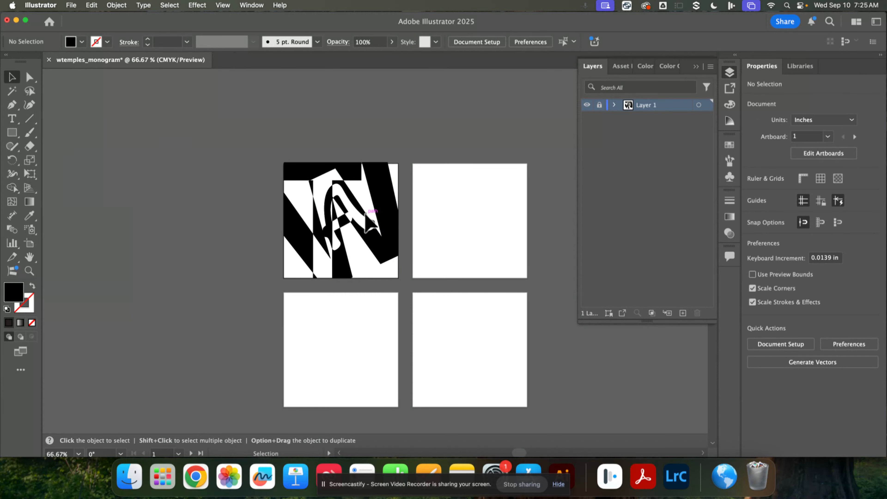
pyautogui.click(683, 314)
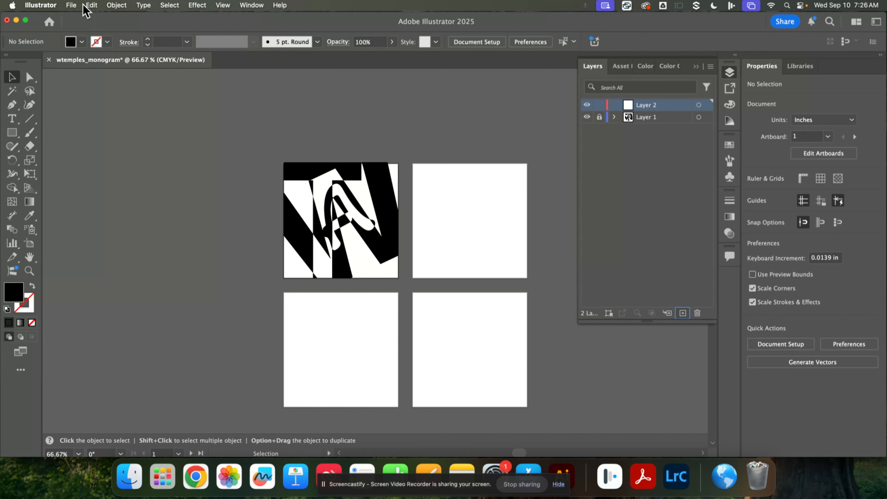
# Step: Save the monogram document in Adobe Illustrator (ai) format in the Illustrator folder, replacing the existing file
pyautogui.click(71, 6)
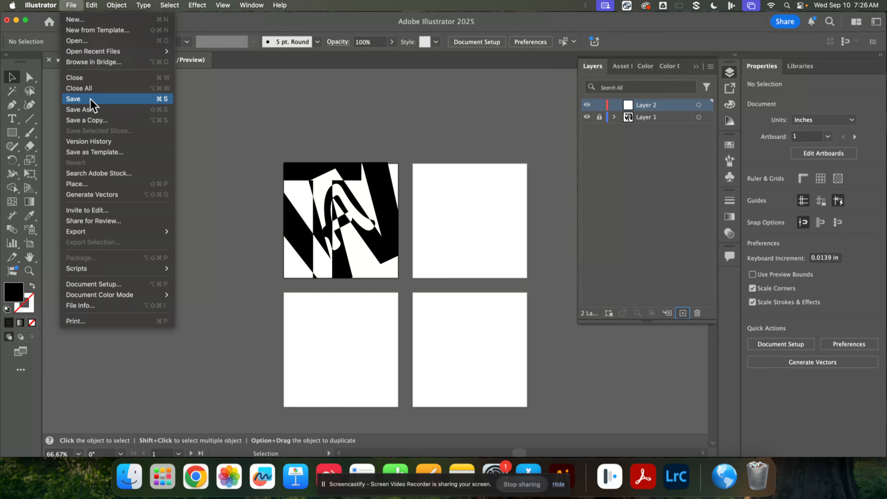
pyautogui.click(477, 178)
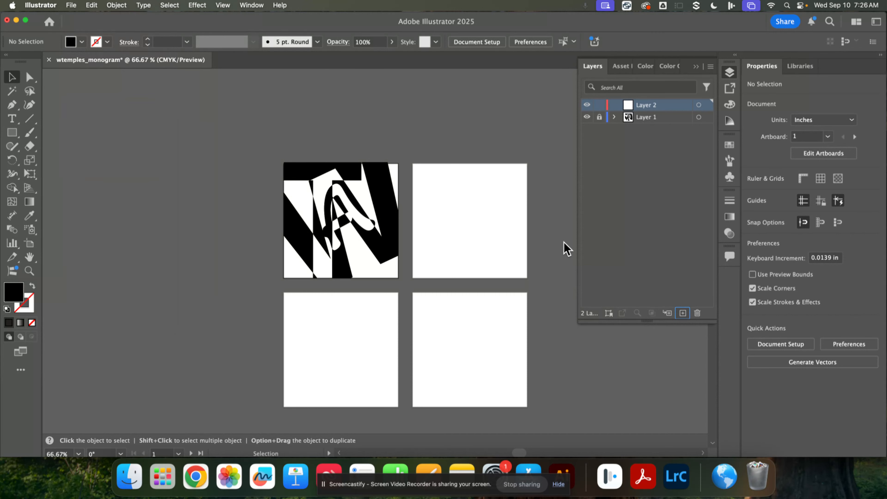
pyautogui.press('shift+super+s')
pyautogui.click(517, 141)
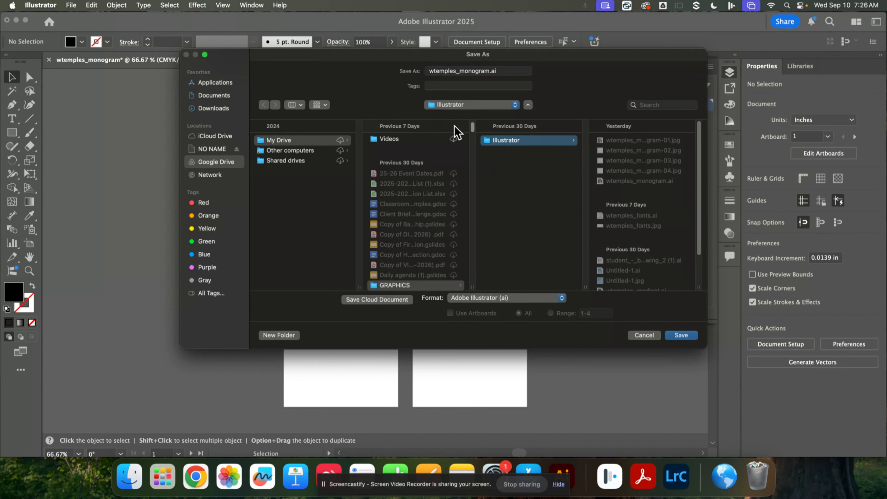
pyautogui.click(683, 336)
pyautogui.click(482, 255)
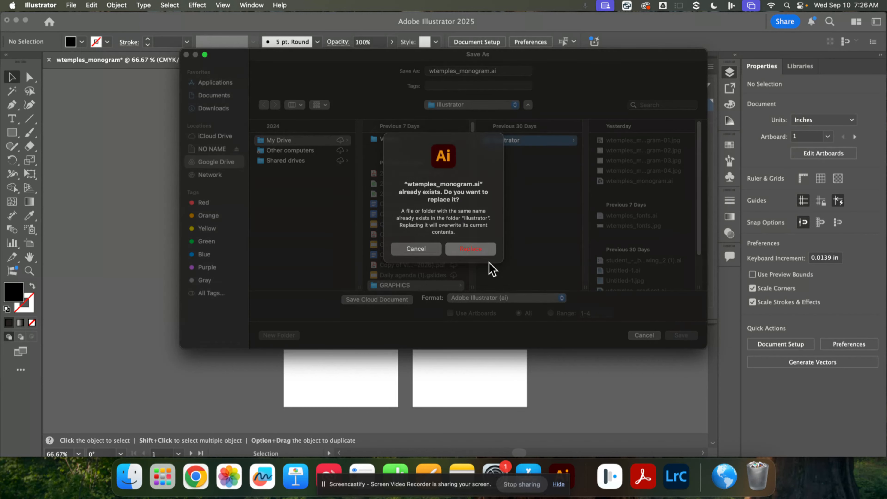
pyautogui.click(654, 382)
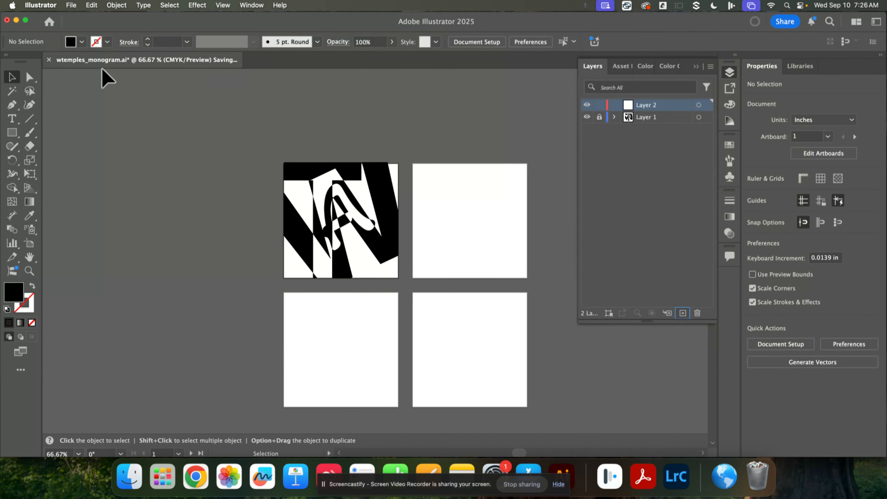
# Step: Set up a JPEG (jpg) export of wtemples_monogram in the Illustrator folder, with Use Artboards enabled for all artboards
pyautogui.click(71, 5)
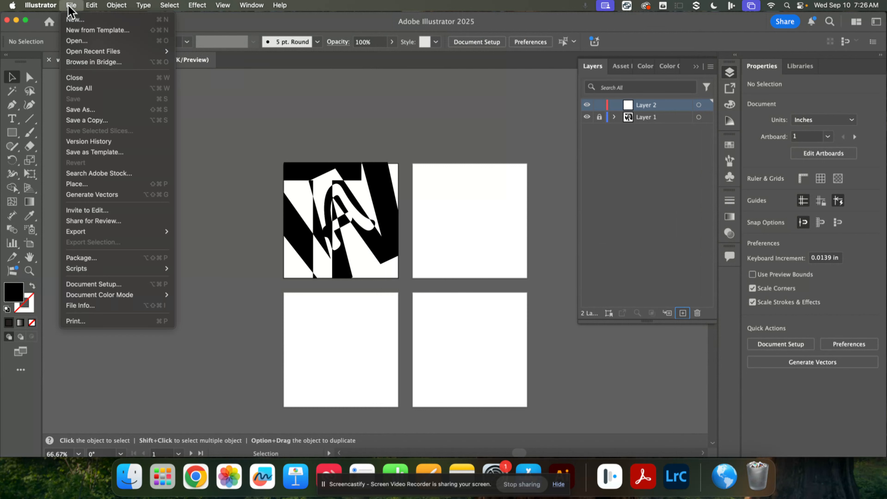
pyautogui.moveTo(135, 233)
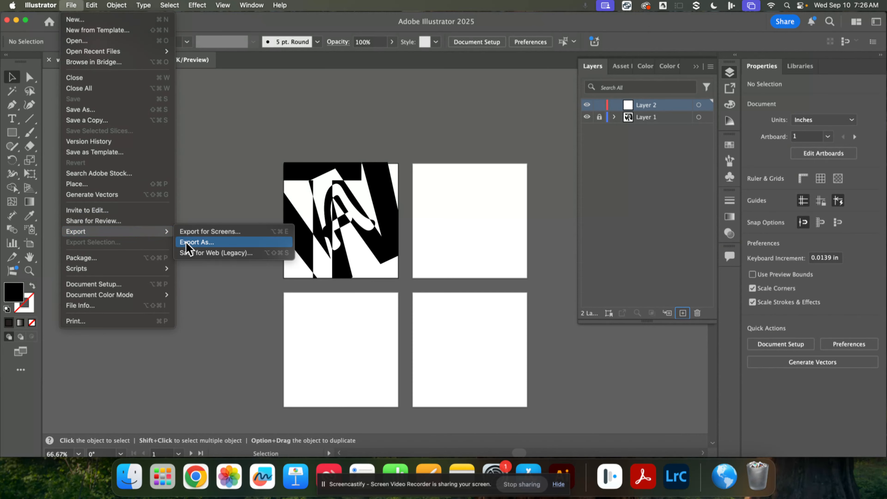
pyautogui.click(196, 242)
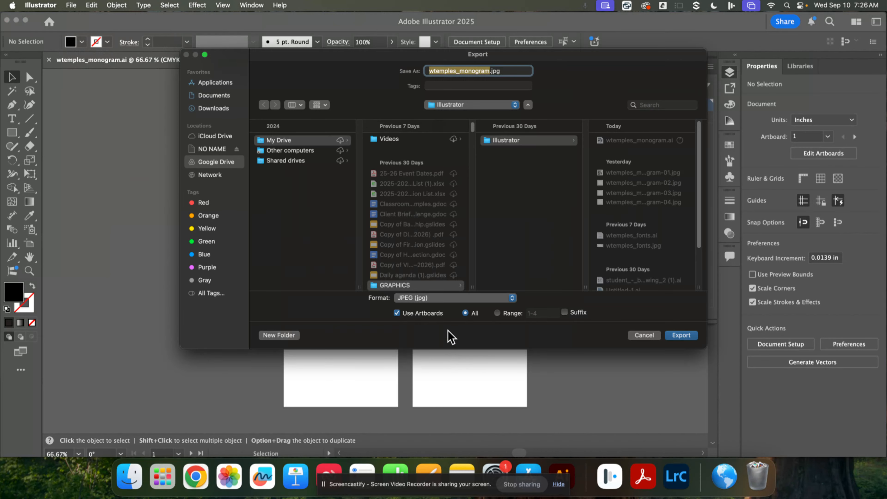
pyautogui.click(420, 300)
pyautogui.click(421, 299)
pyautogui.click(397, 313)
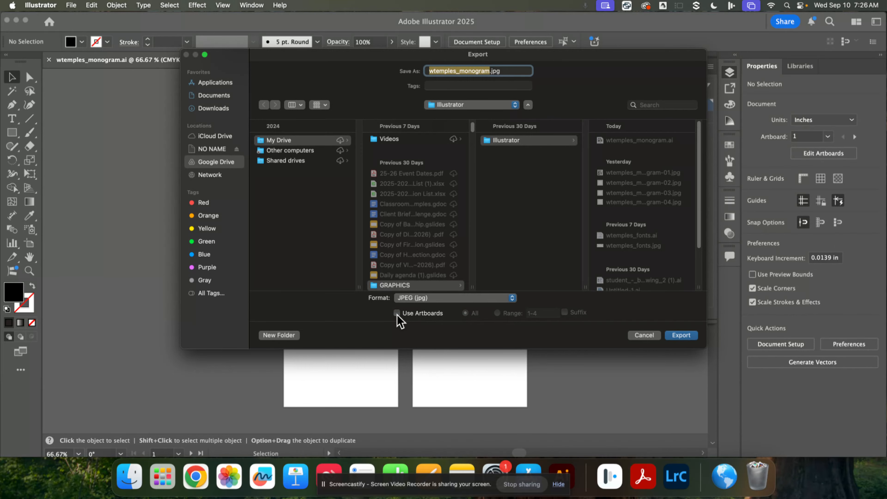
pyautogui.click(397, 314)
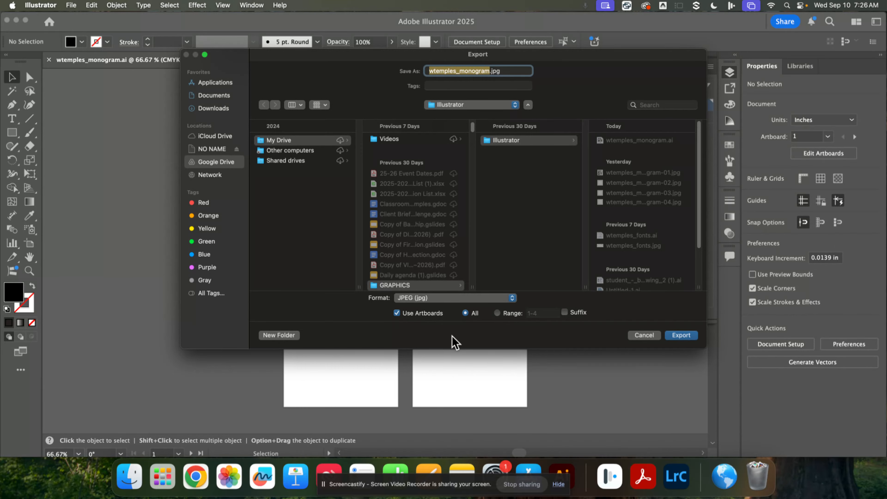
# Step: Export the artboards with the CMYK color model, Medium quality 5, Baseline (Standard) compression and High (300 ppi) resolution
pyautogui.click(679, 336)
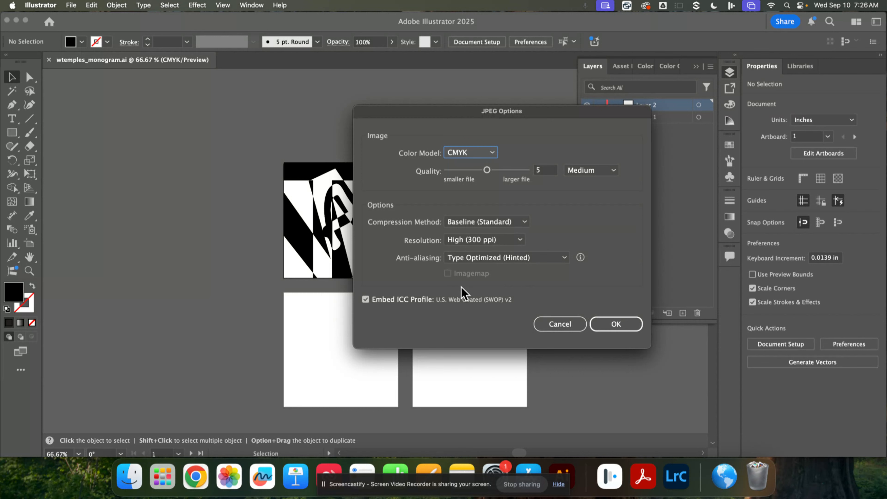
pyautogui.click(615, 329)
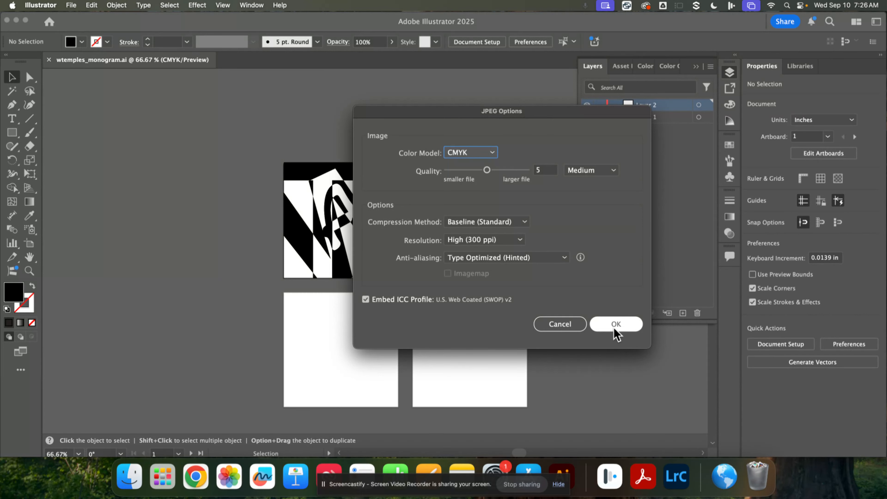
pyautogui.click(629, 278)
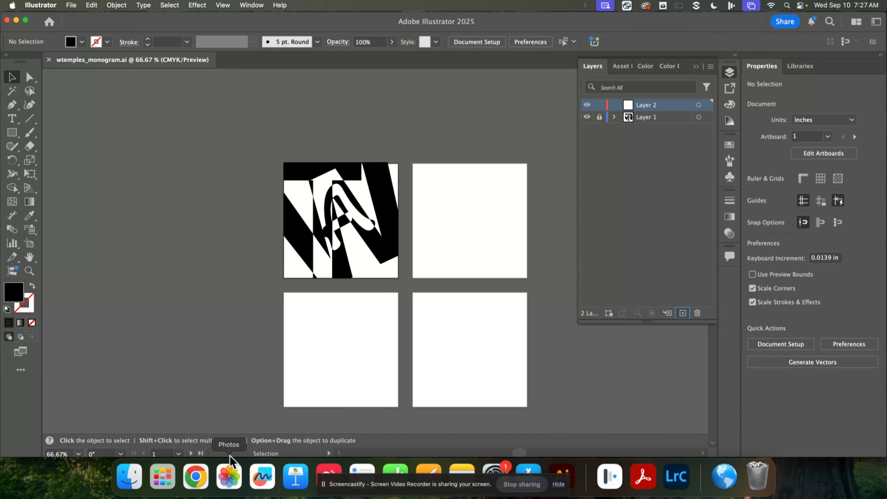
# Step: Switch to Chrome and view the files in the first turned-in student submission for the Typography monogram assignment in Google Classroom
pyautogui.click(196, 476)
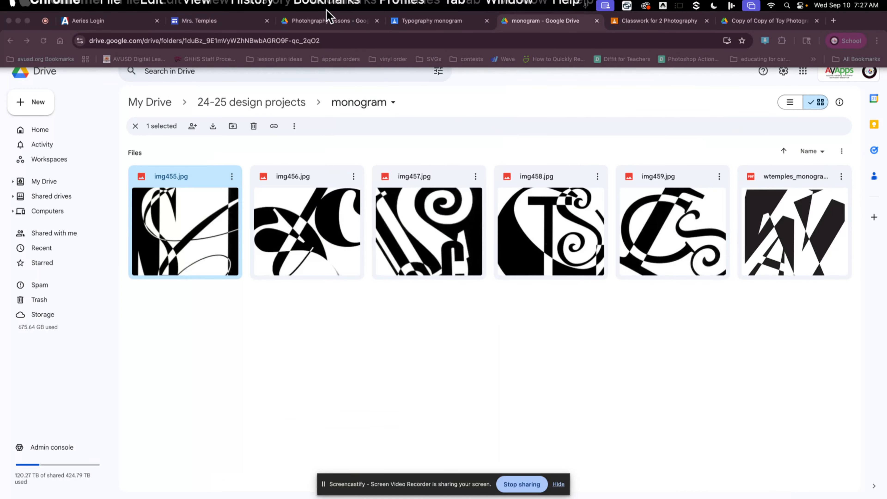
pyautogui.click(311, 20)
pyautogui.click(421, 20)
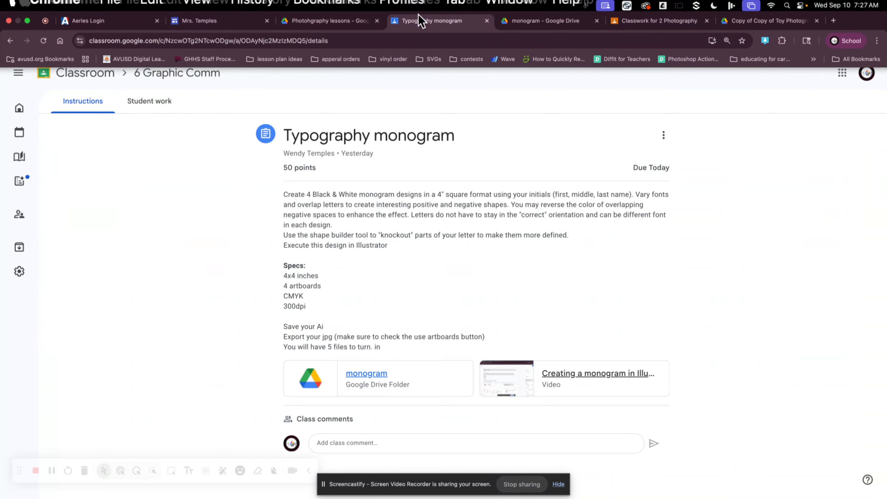
pyautogui.click(149, 106)
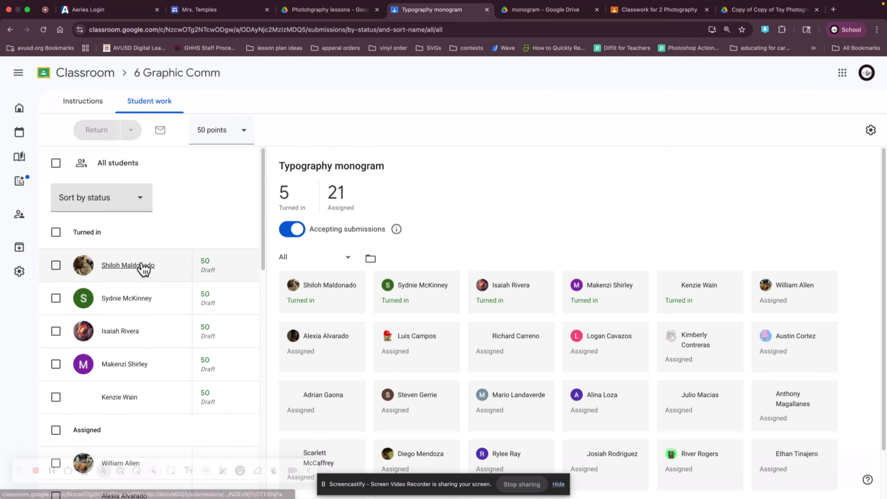
pyautogui.click(139, 269)
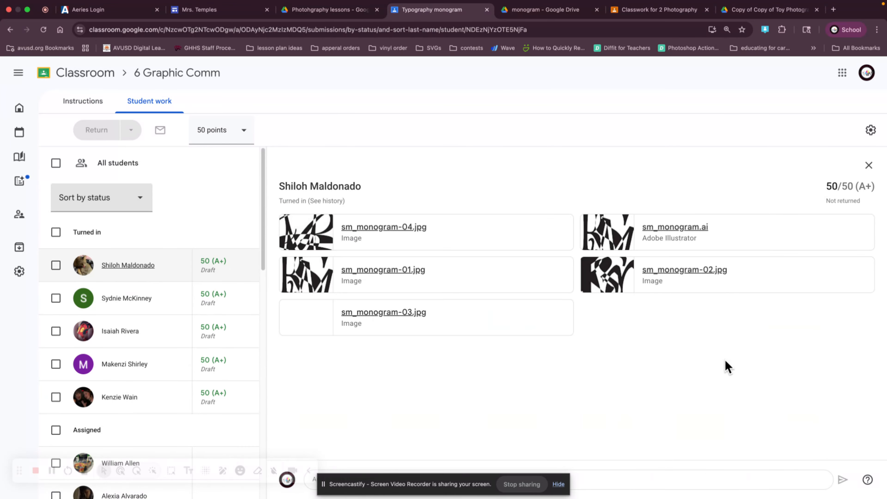